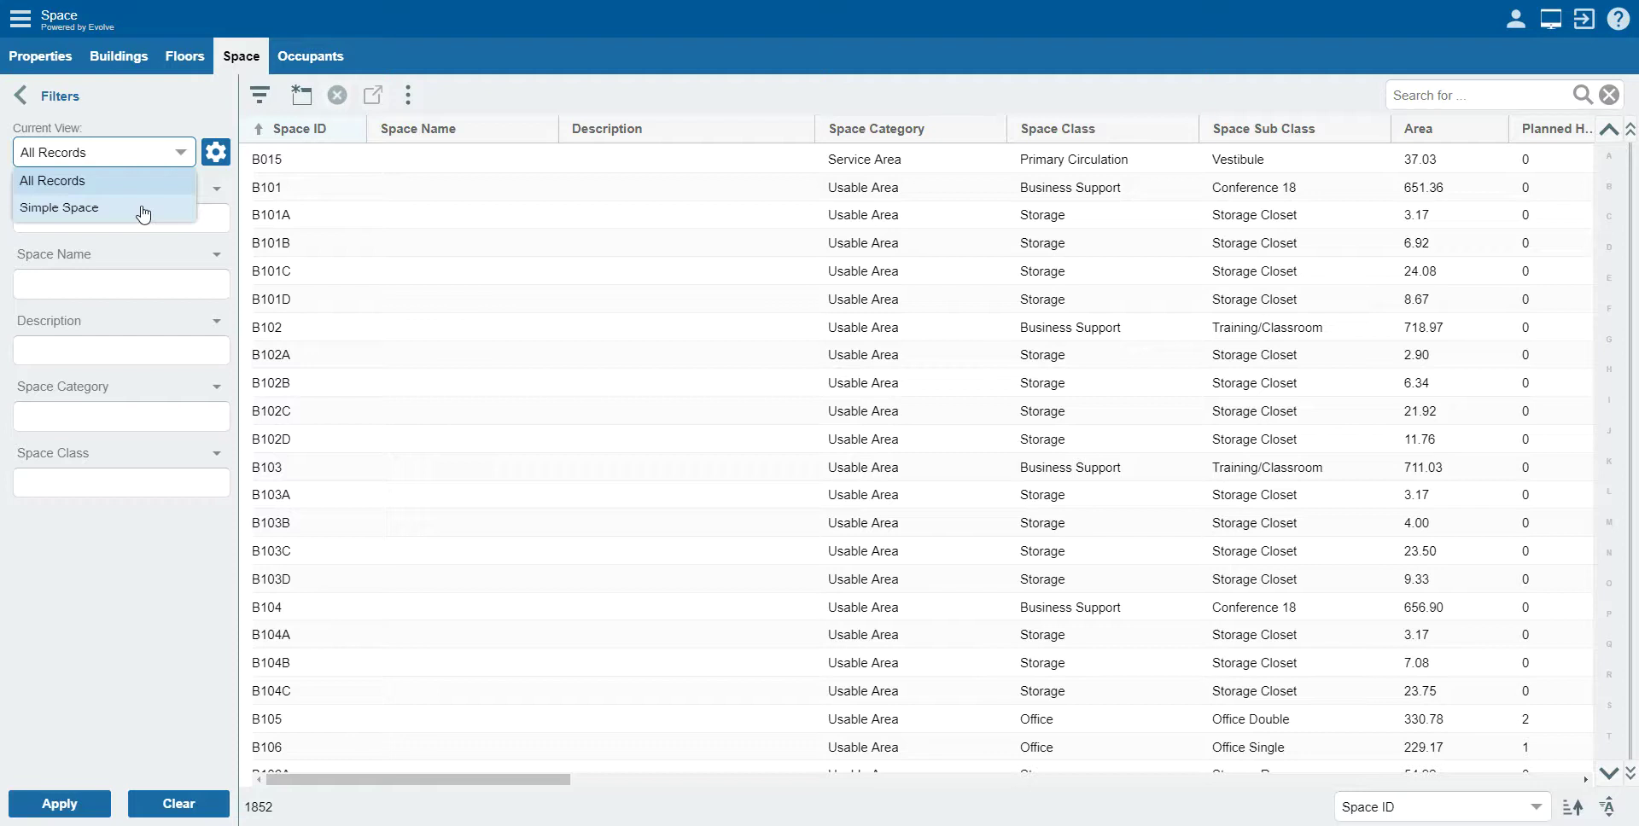
Keep the space list on the All Records view, clear its filters and collapse the filter pane
left_click(120, 162)
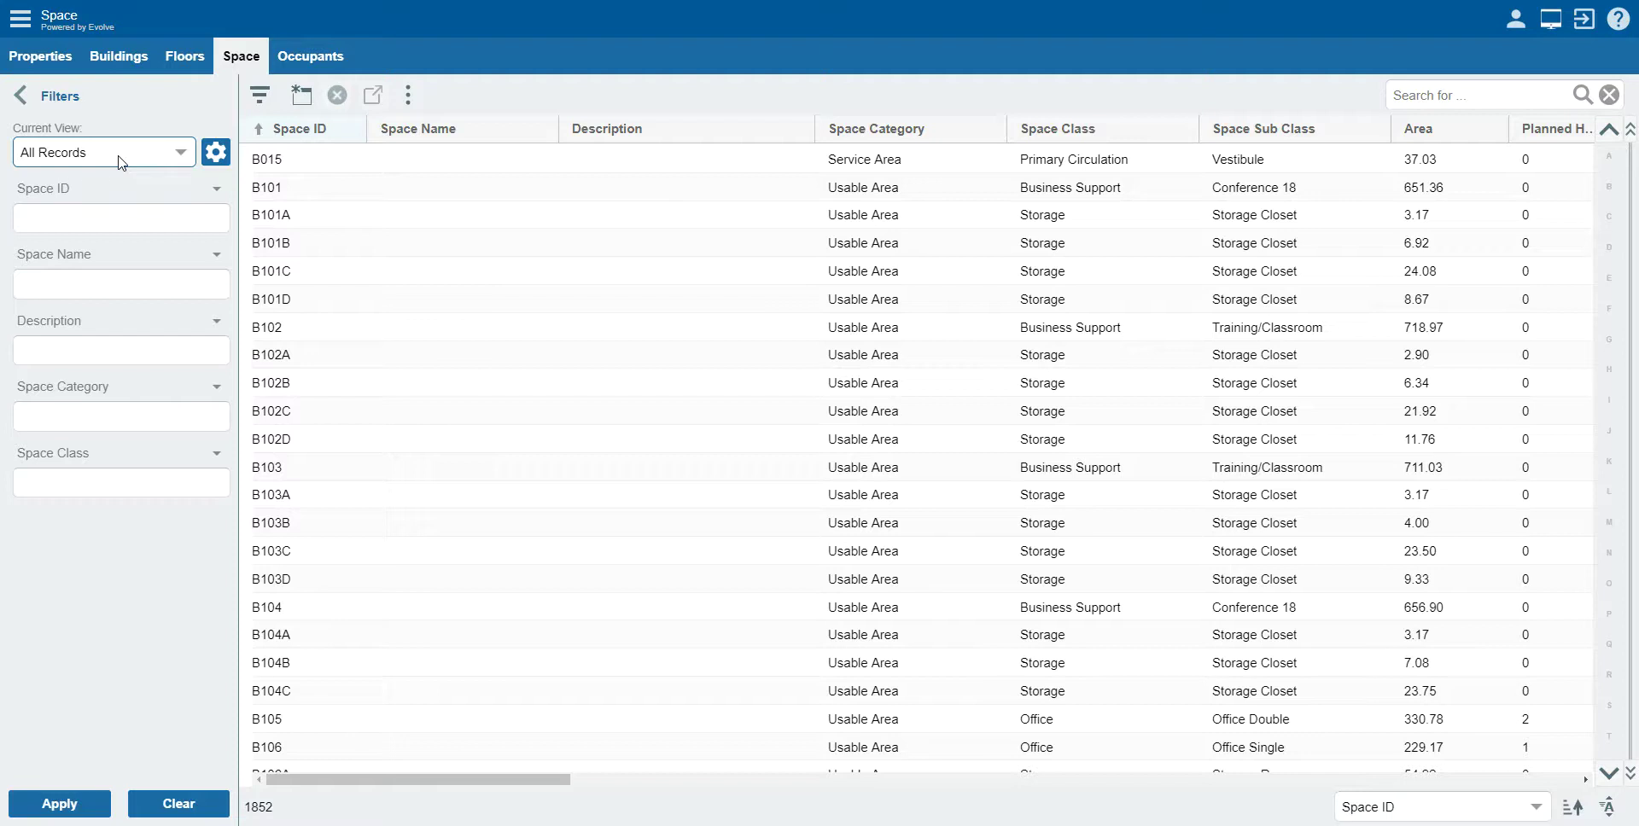
left_click(180, 804)
left_click(181, 162)
left_click(169, 180)
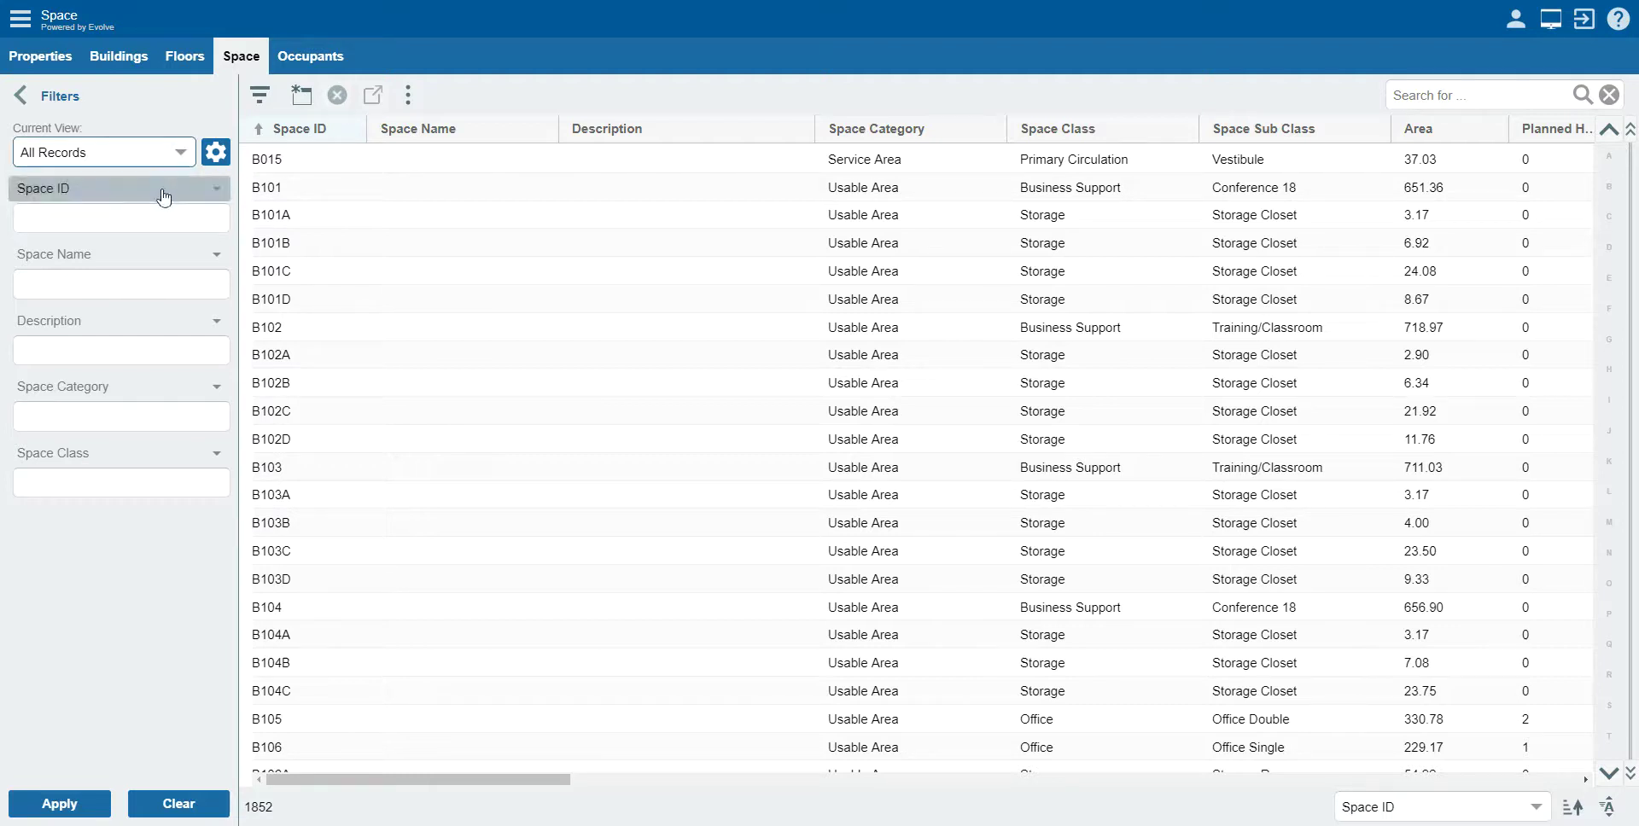
left_click(21, 104)
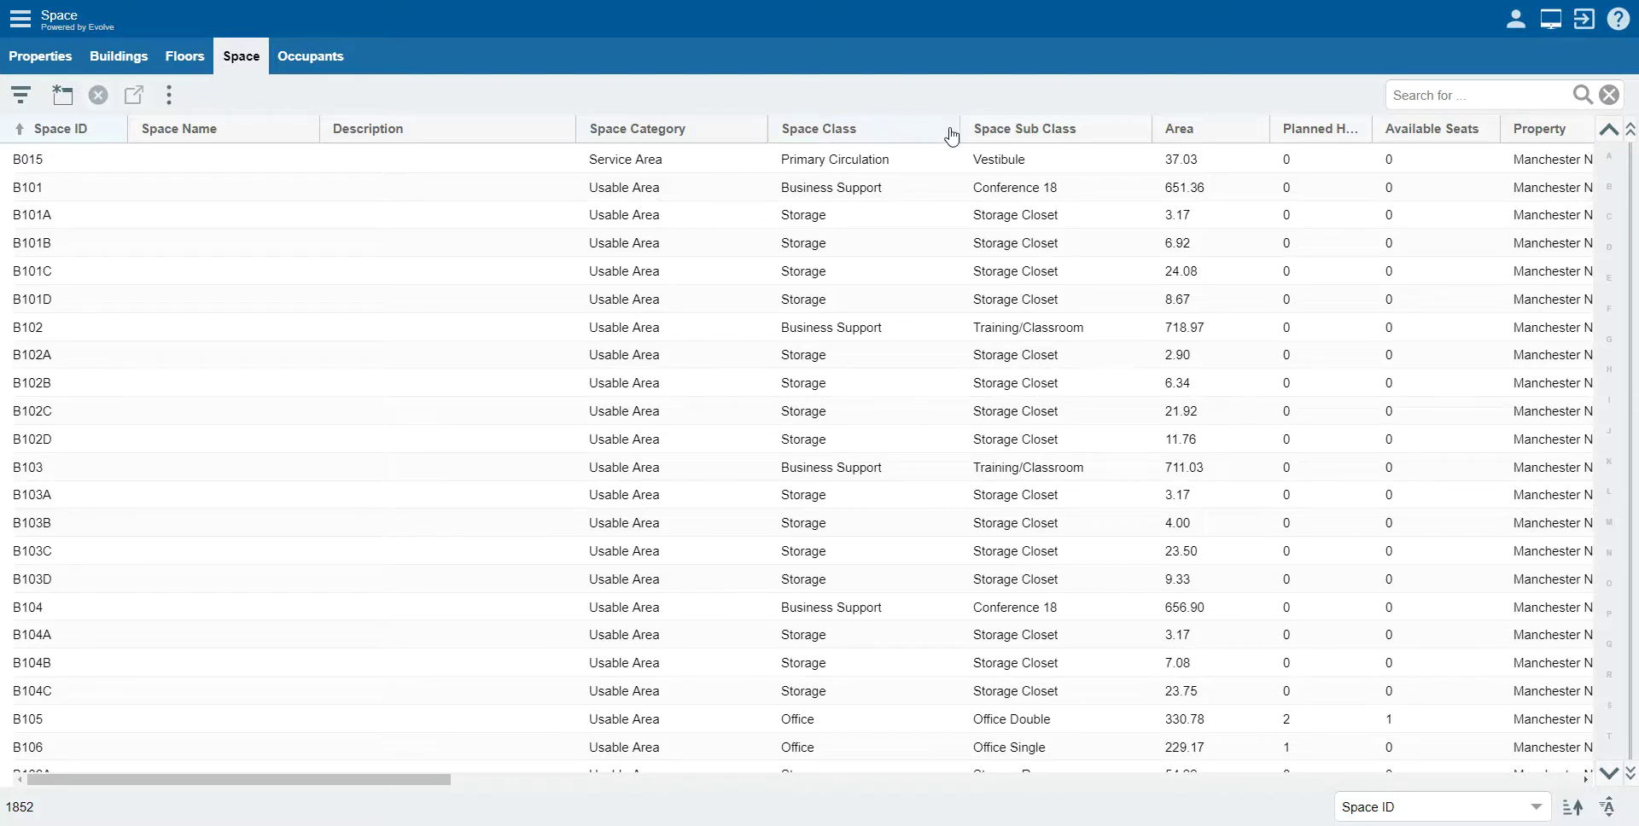
Hide the Space Name, Description, Space Category and Space Class columns in the space list
left_click(1140, 136)
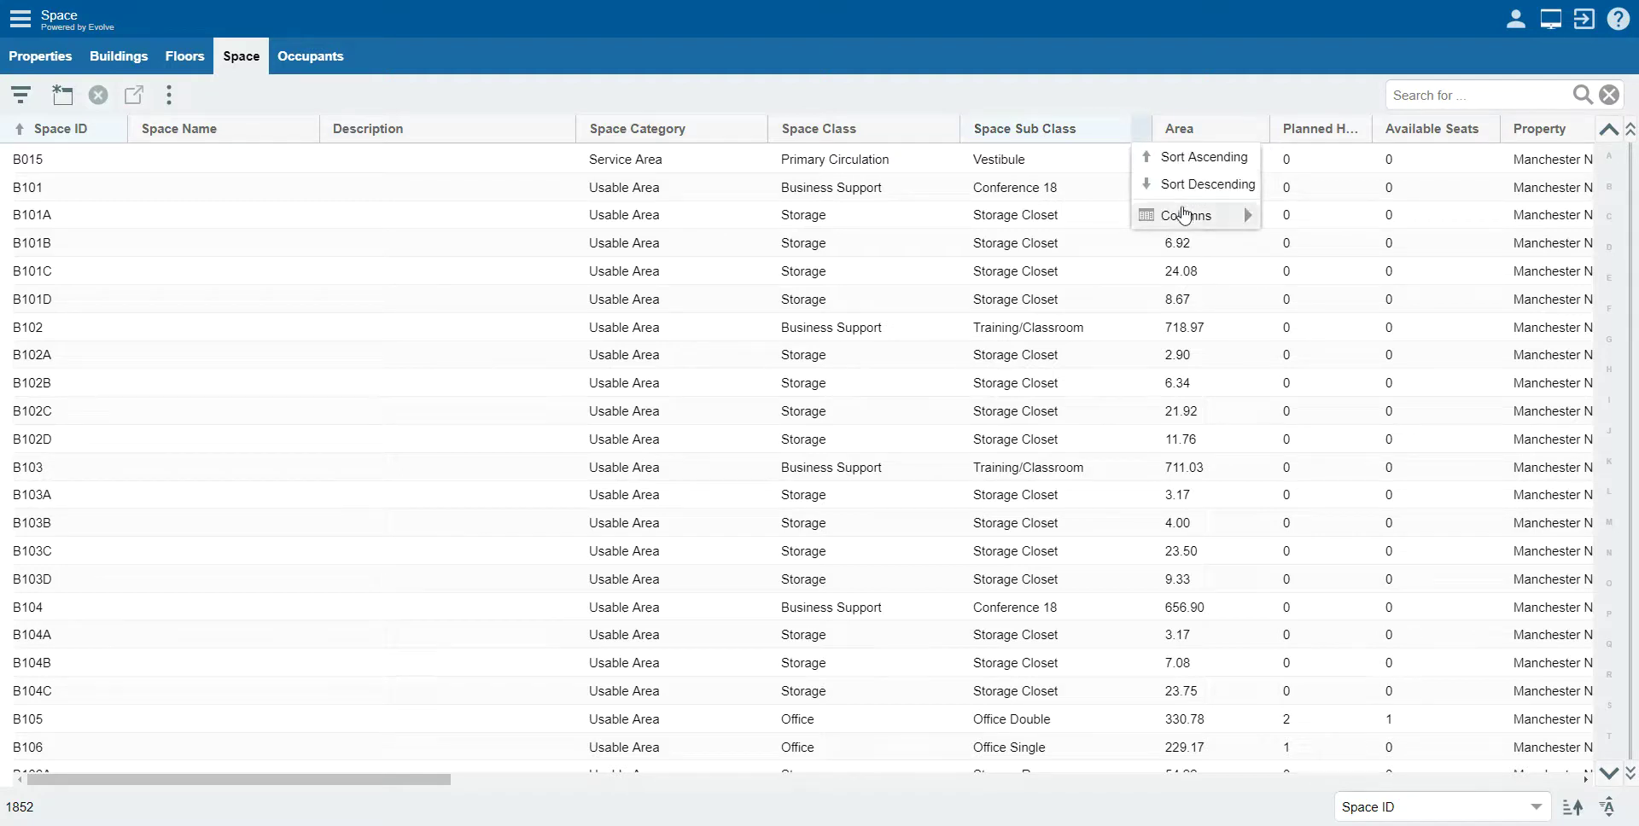
mouse_move(1184, 215)
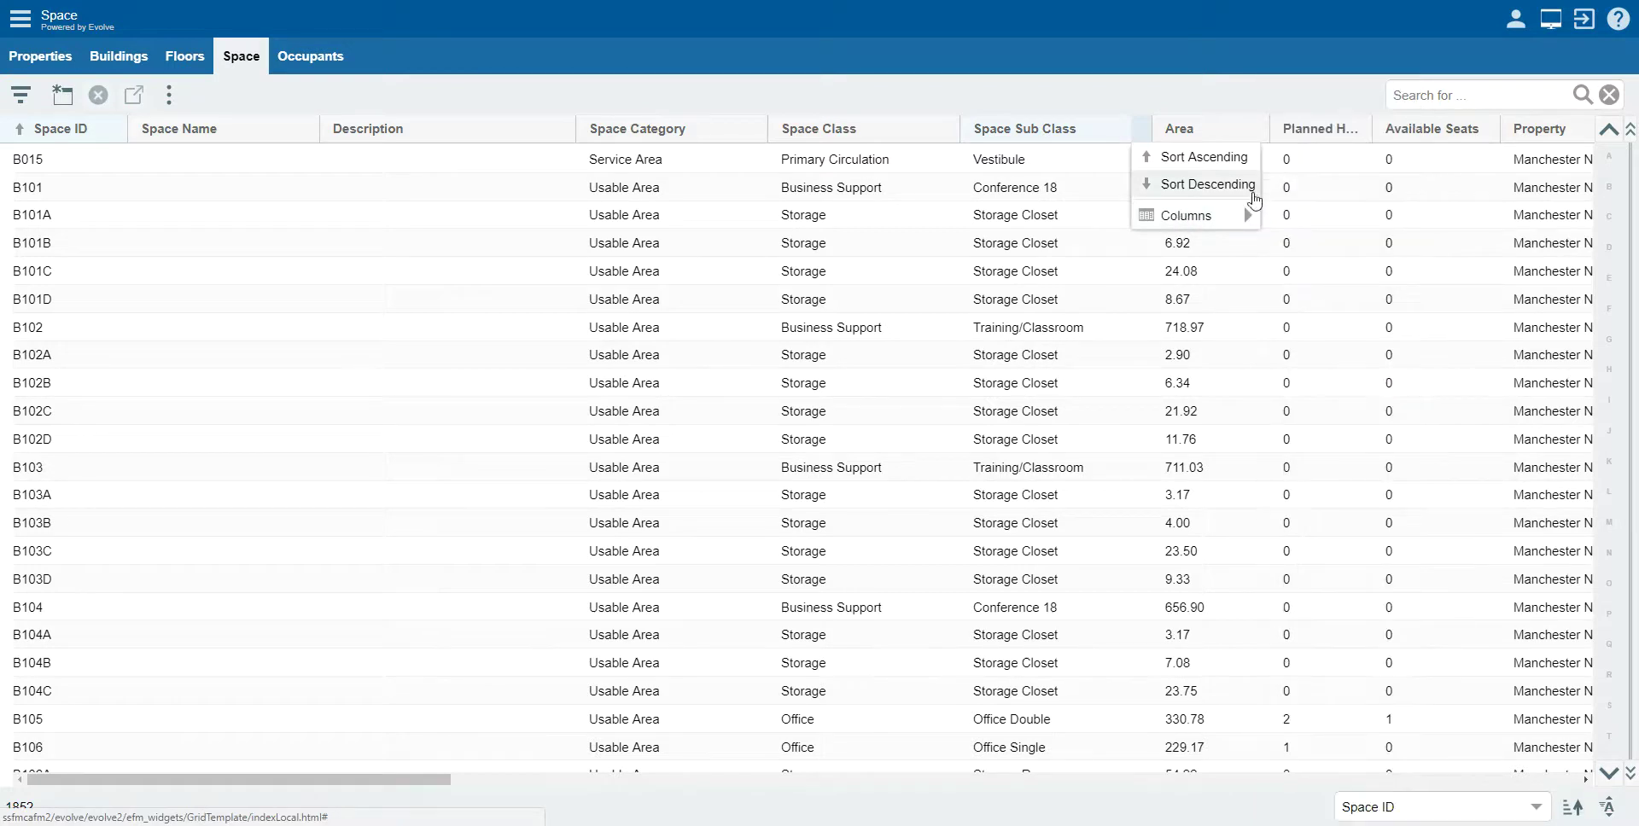
mouse_move(1246, 221)
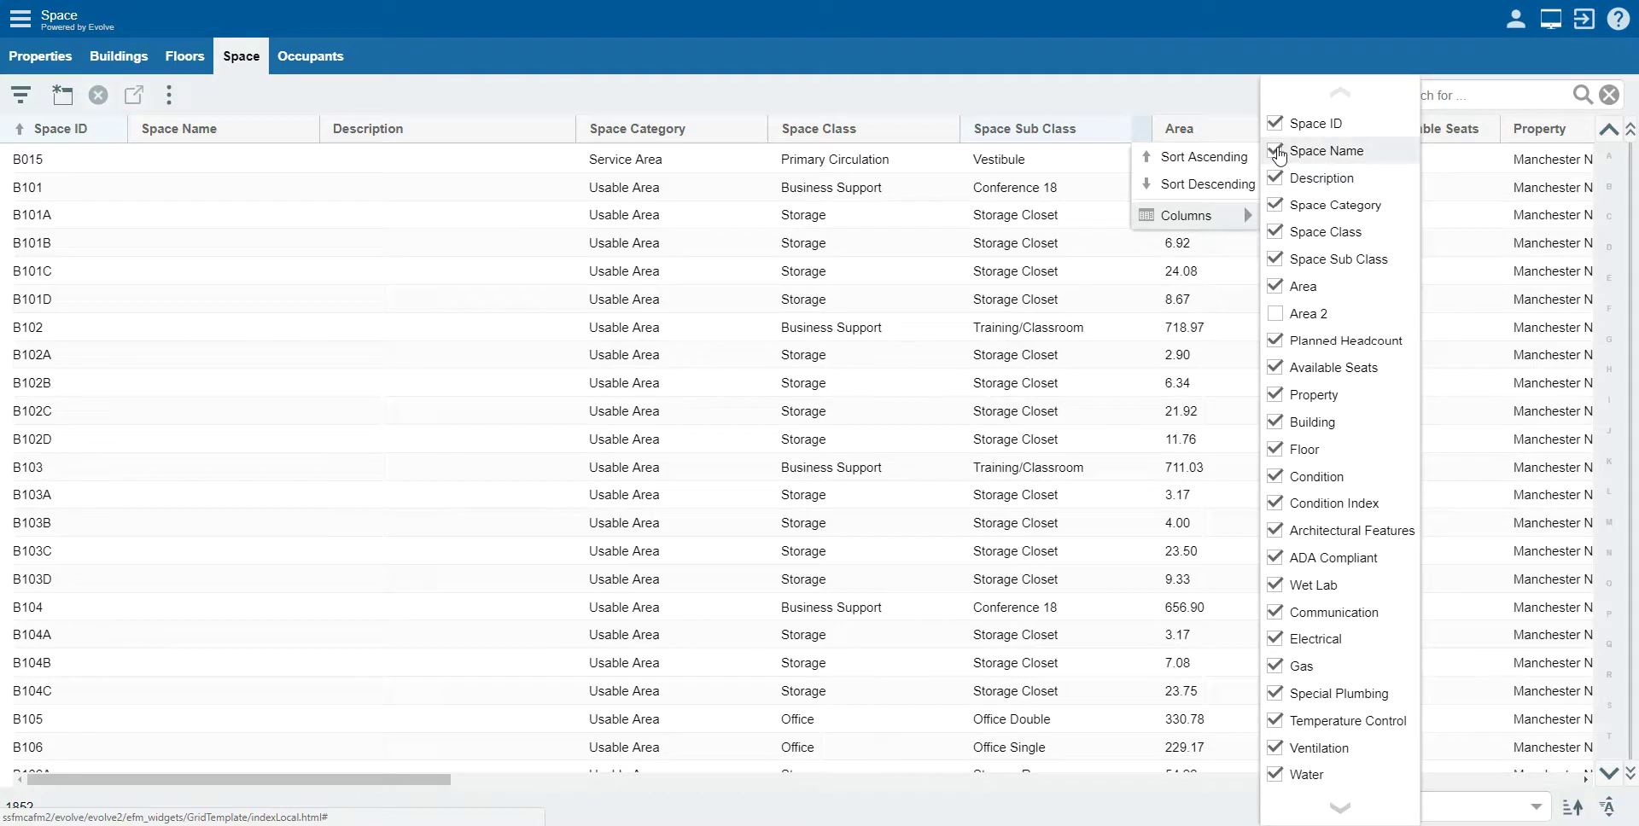
left_click(1276, 152)
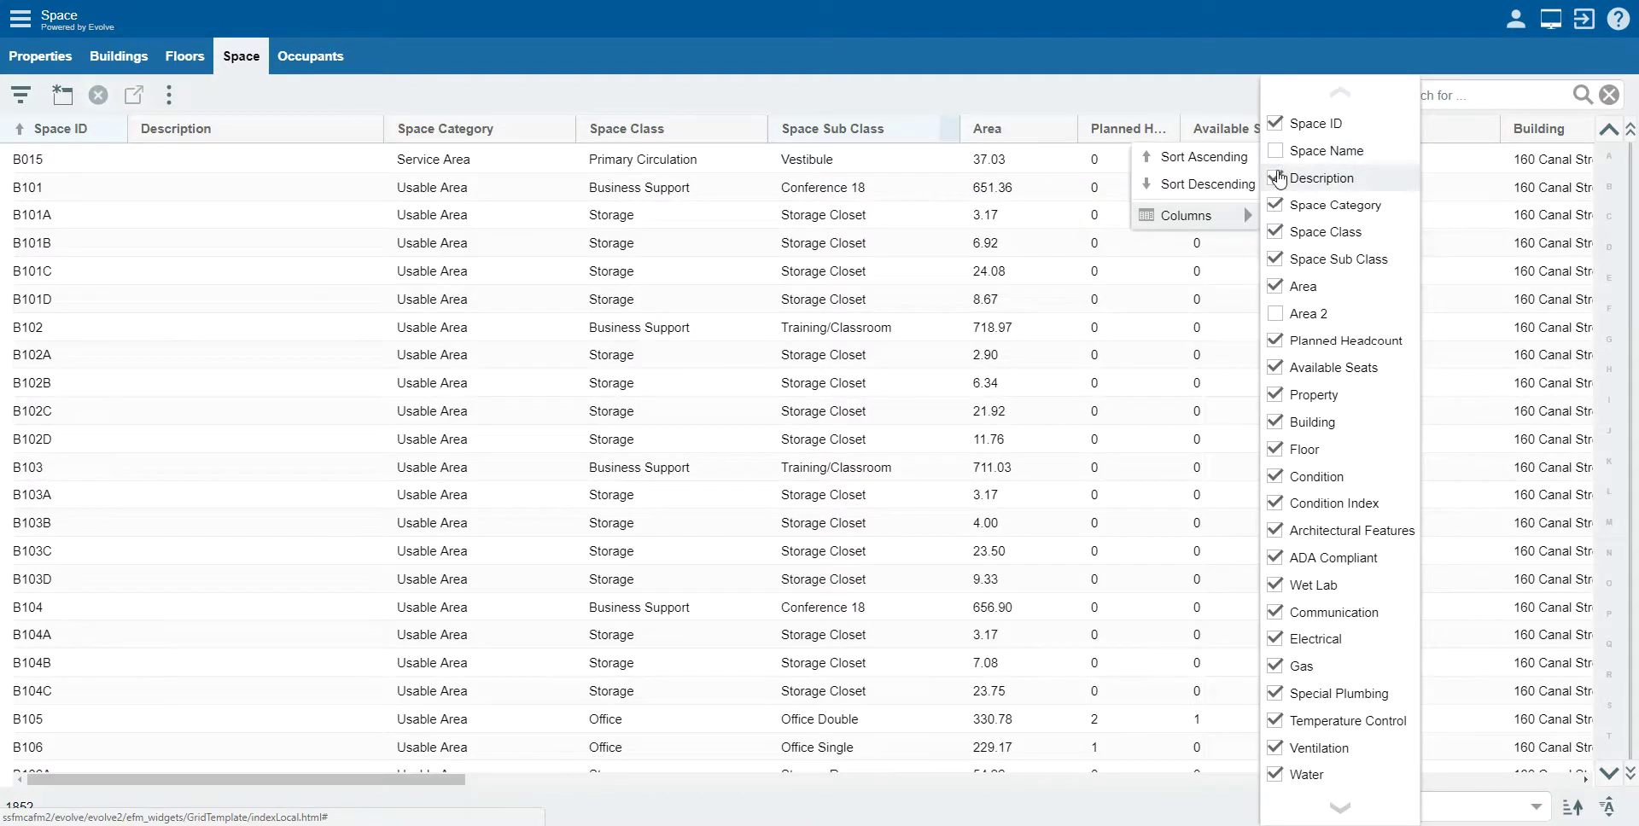
left_click(1275, 178)
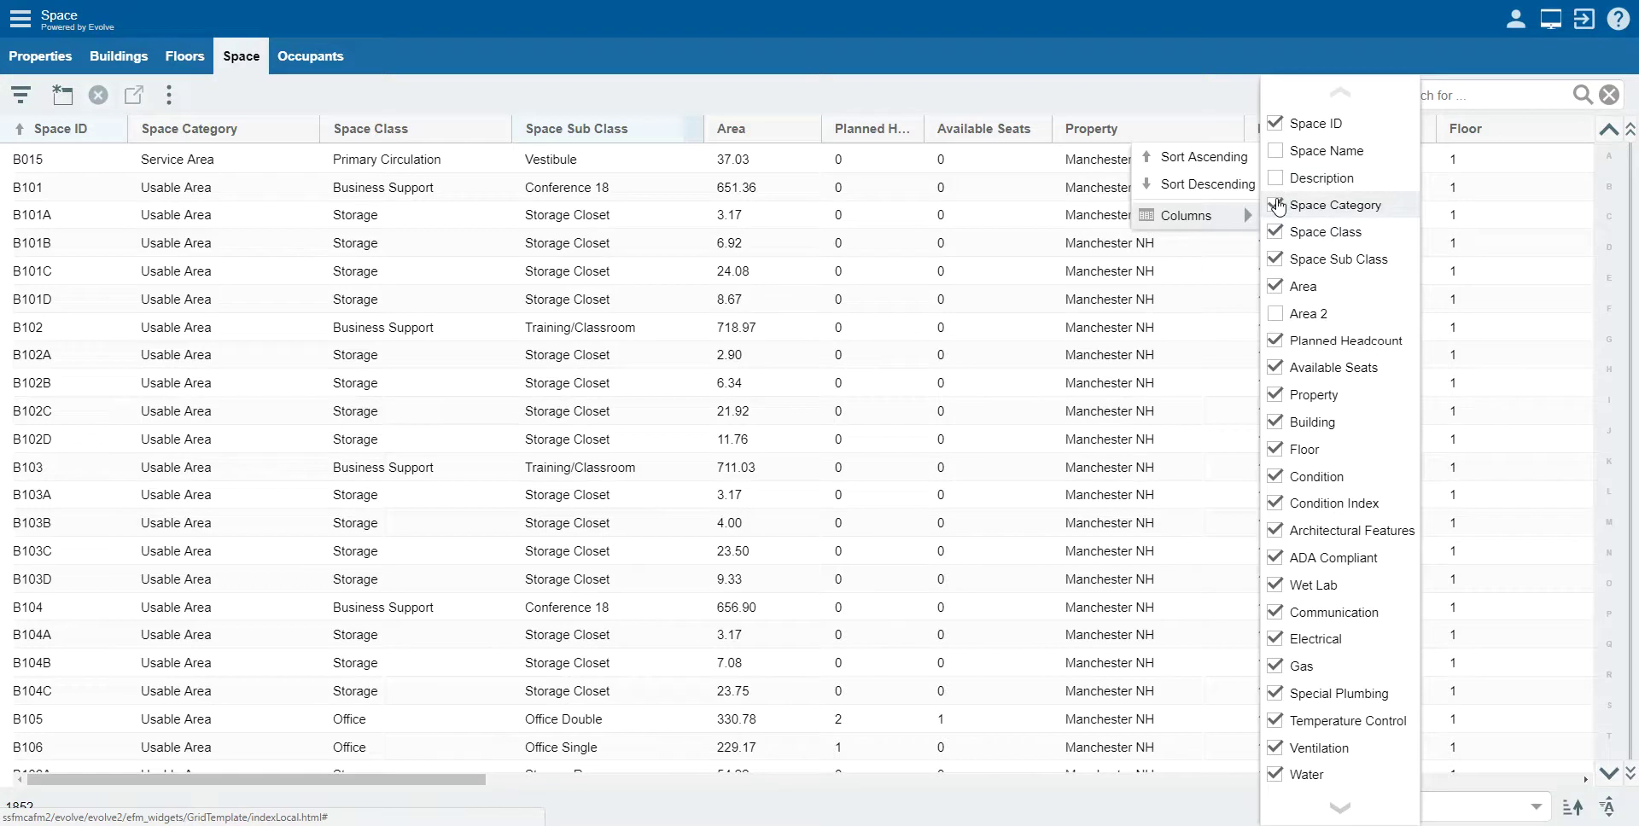
left_click(1276, 205)
left_click(1276, 232)
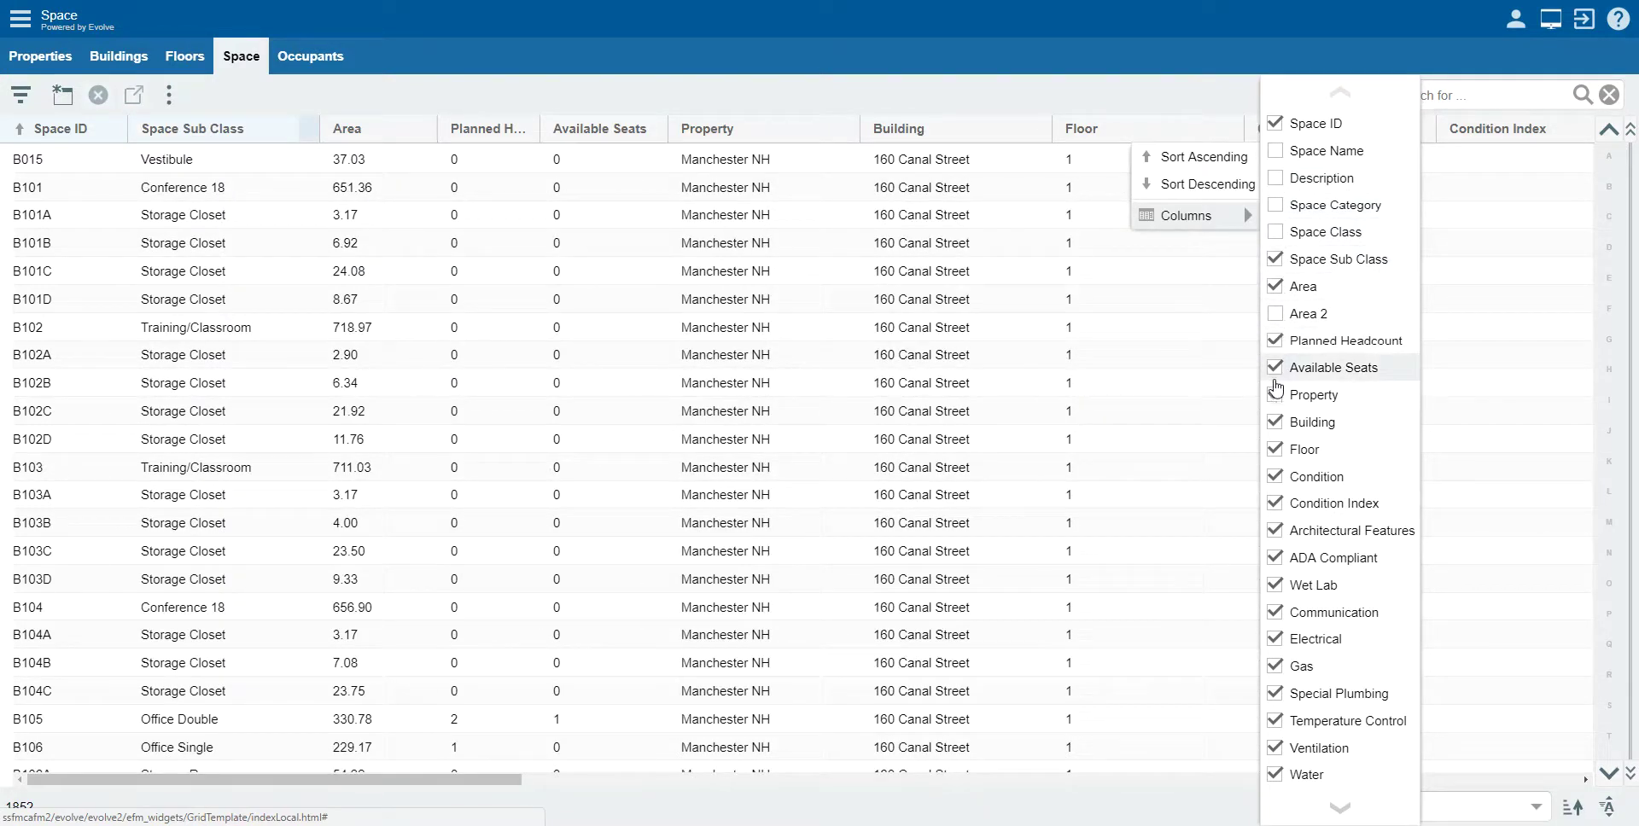
Hide the Property, Condition, Condition Index, Architectural Features, ADA Compliant, Wet Lab and Communication columns
left_click(1276, 395)
left_click(1276, 477)
left_click(1276, 503)
left_click(1275, 531)
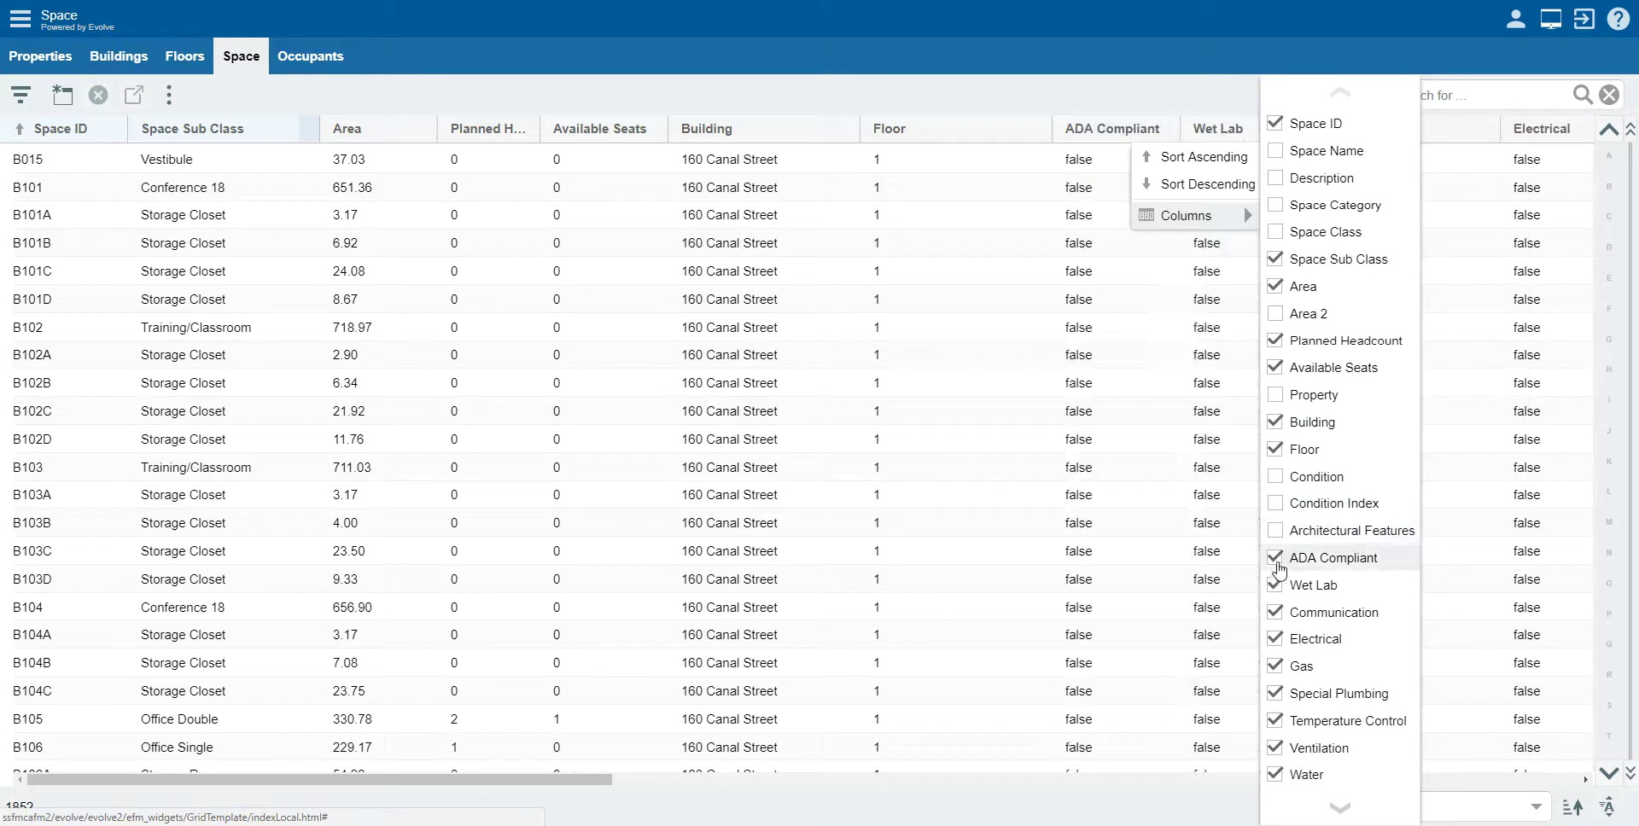
left_click(1277, 559)
left_click(1276, 585)
left_click(1276, 613)
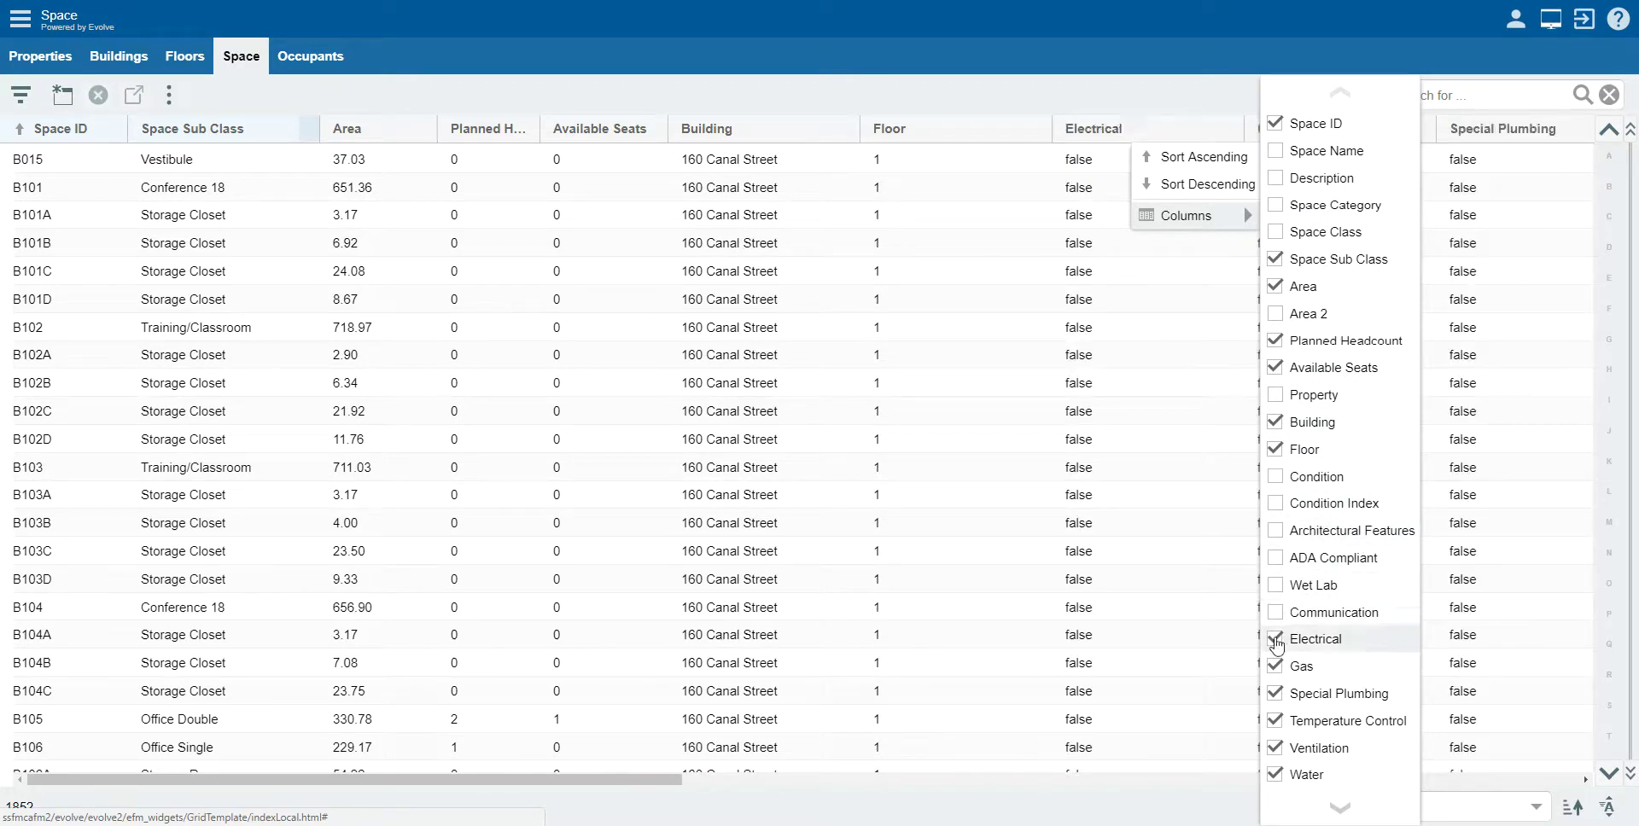
Hide the Electrical, Gas, Special Plumbing, Temperature Control, Ventilation and Water columns
left_click(1276, 640)
left_click(1276, 667)
left_click(1275, 693)
left_click(1276, 720)
left_click(1276, 751)
left_click(1276, 774)
Hide the Primary Use, Alternate Use, Function Category, Function, Discipline, Suitability and Department columns and close the column list
mouse_move(1343, 805)
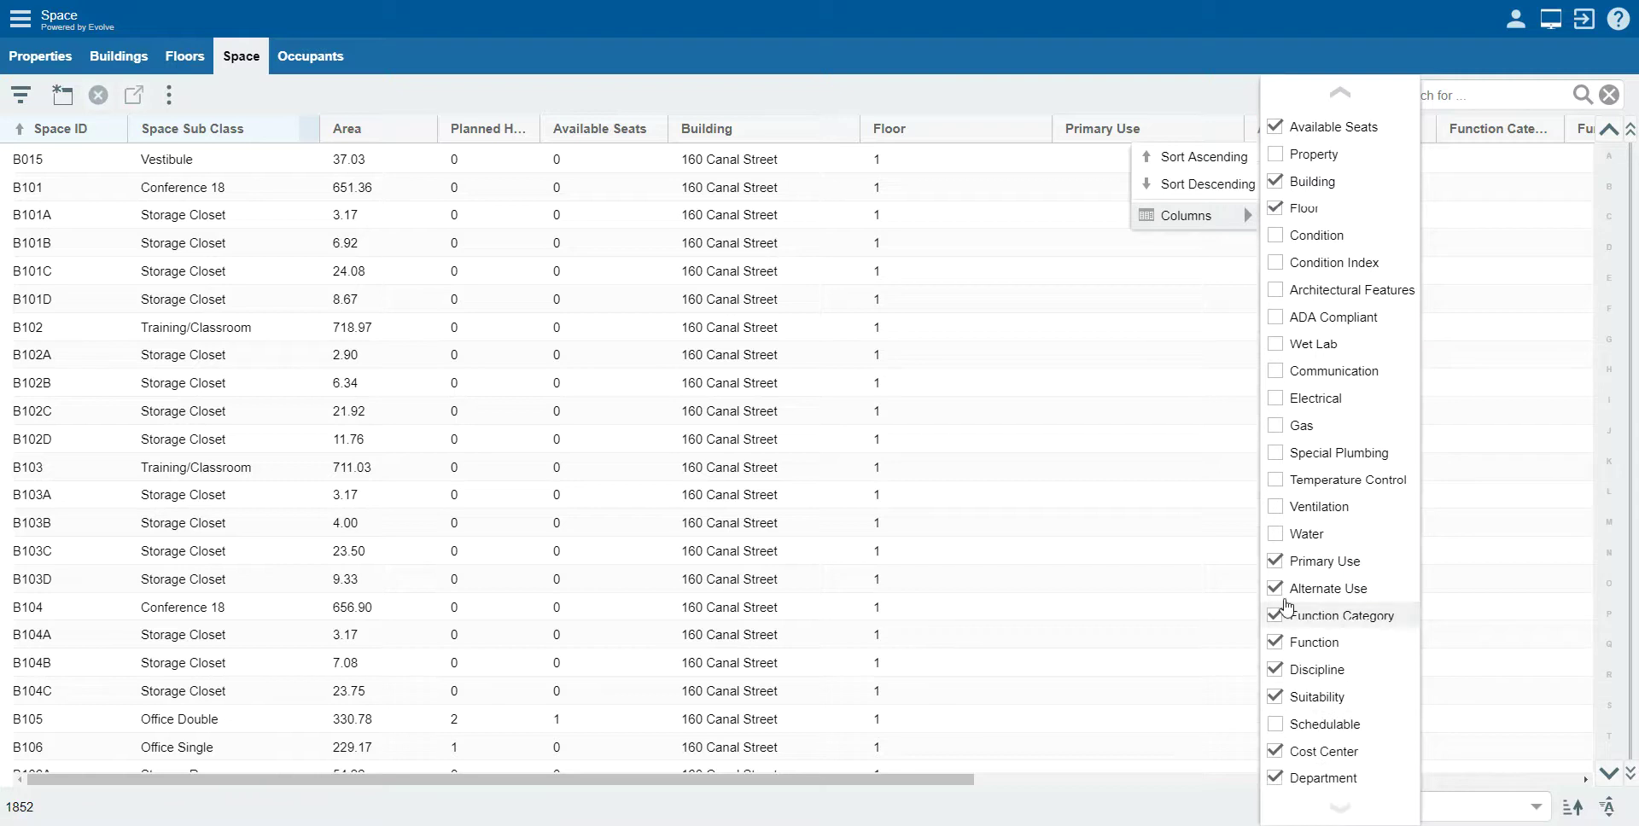
left_click(1275, 561)
left_click(1276, 588)
left_click(1275, 615)
left_click(1276, 642)
left_click(1276, 669)
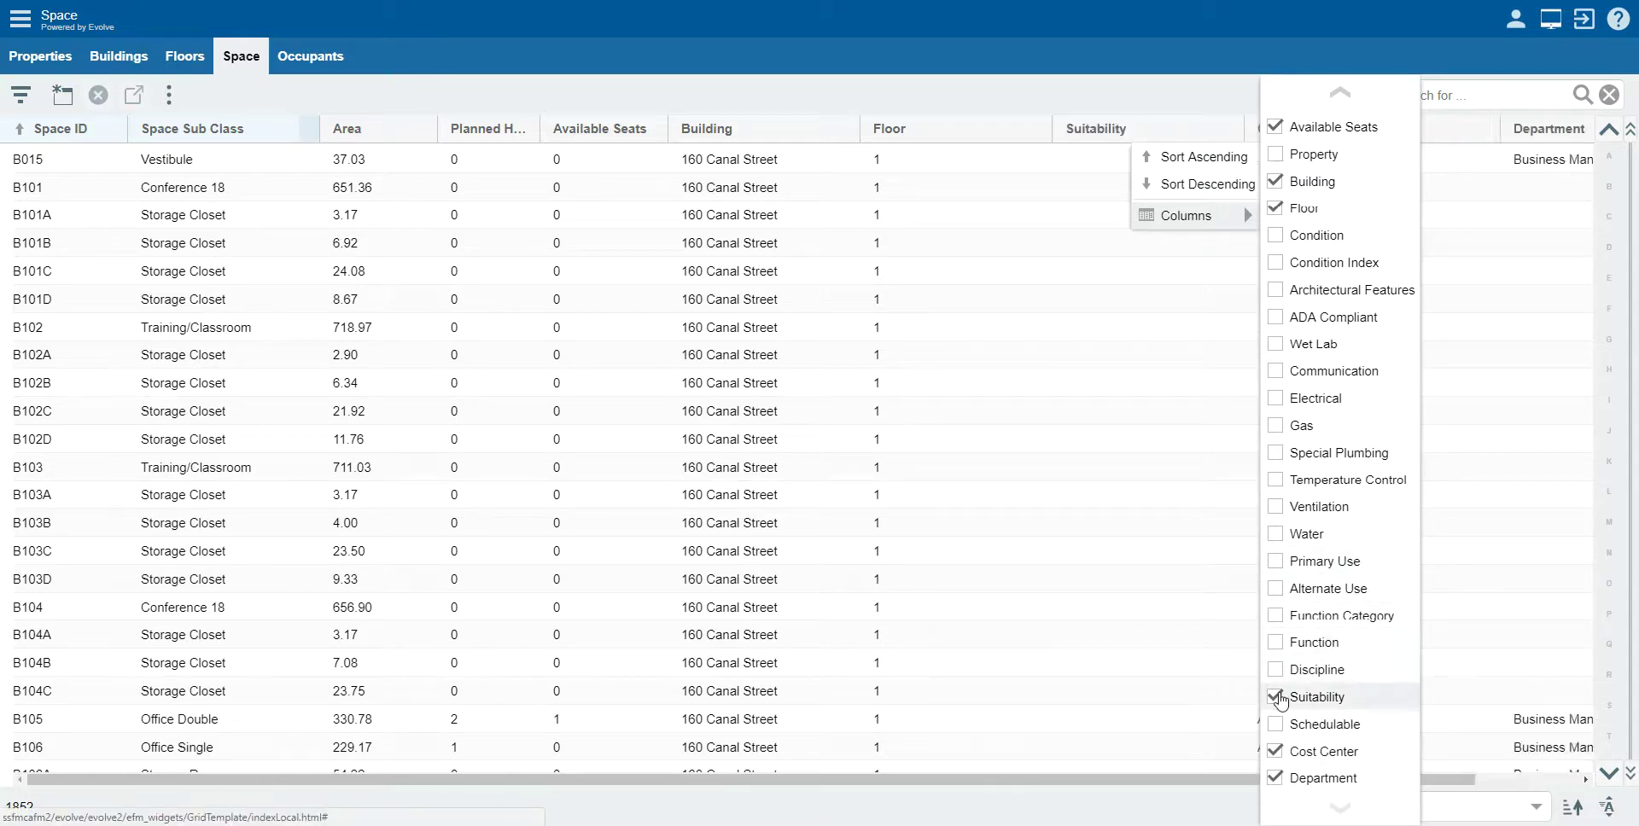
left_click(1276, 697)
left_click(1276, 778)
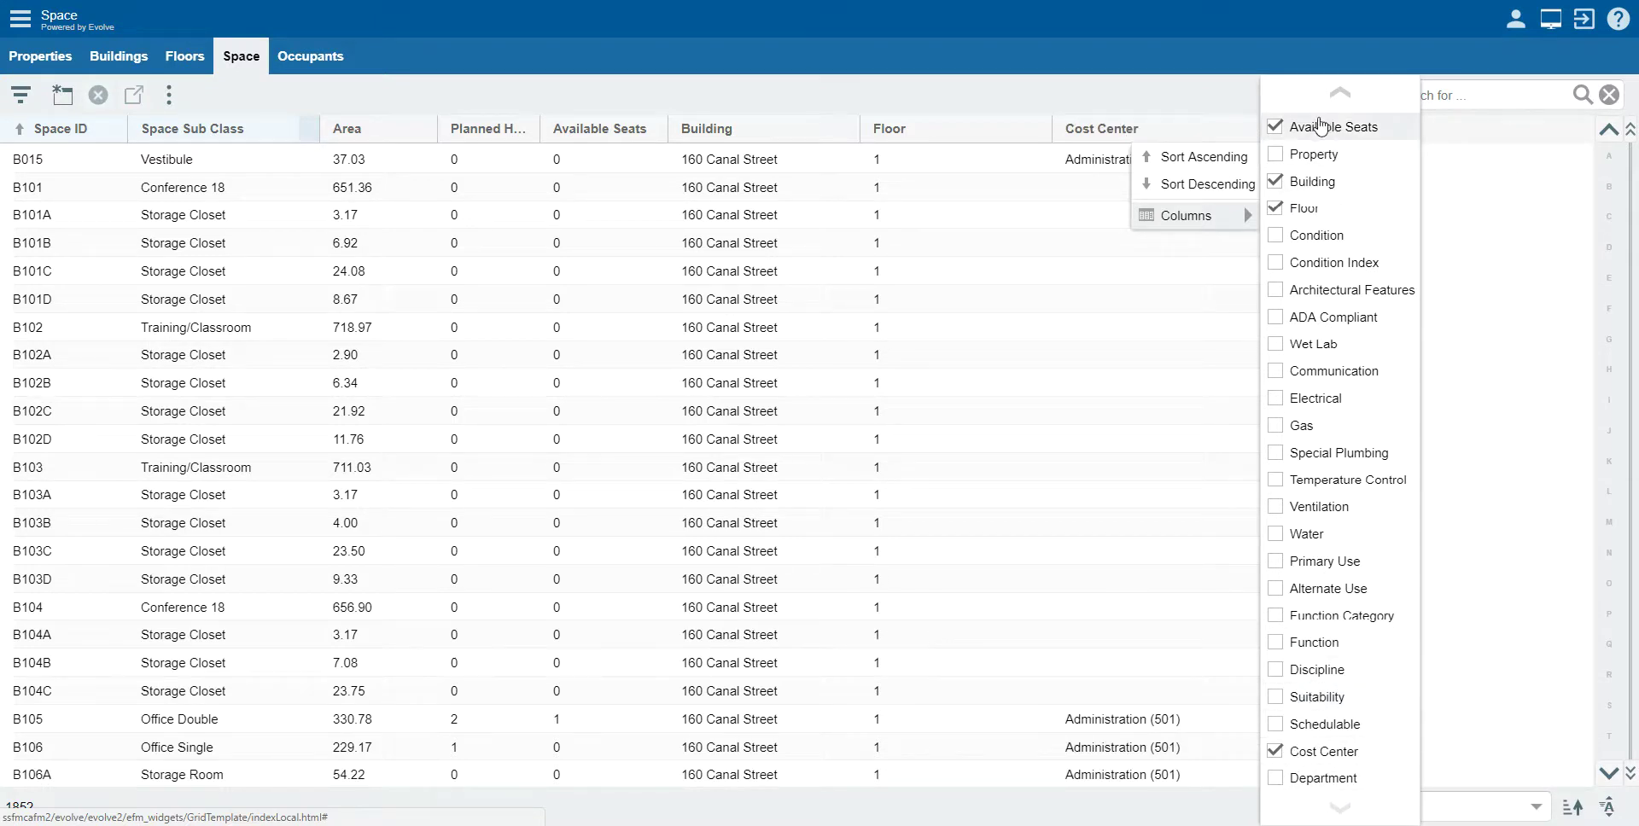
scroll(1330, 133, "up", 1)
left_click(1209, 101)
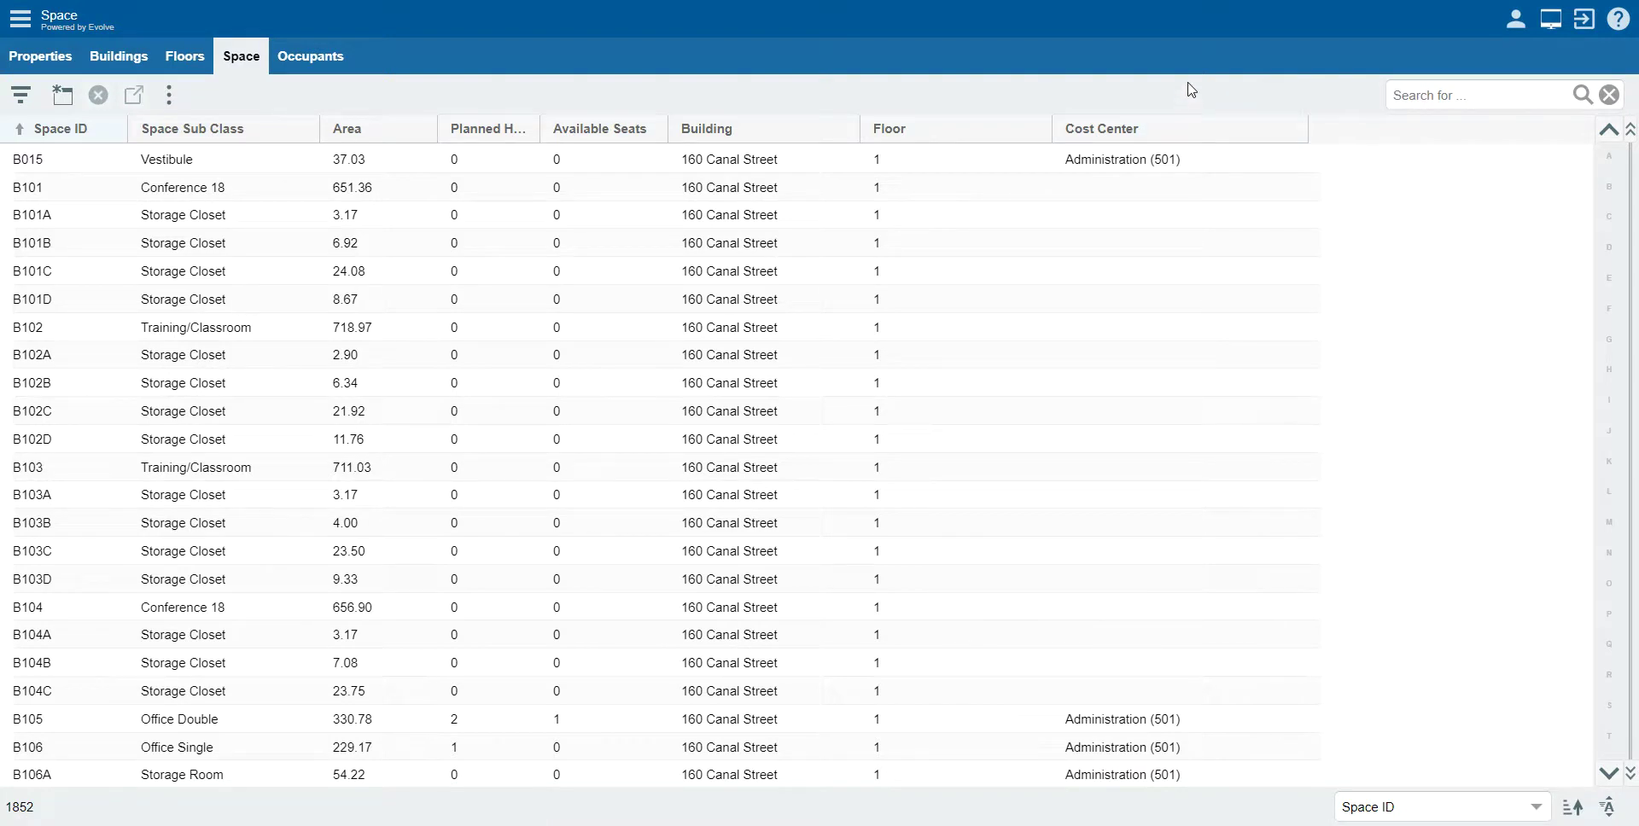
Narrow the Floor and Building columns and widen Planned Headcount until its full heading fits
left_click_drag(1058, 128, 961, 132)
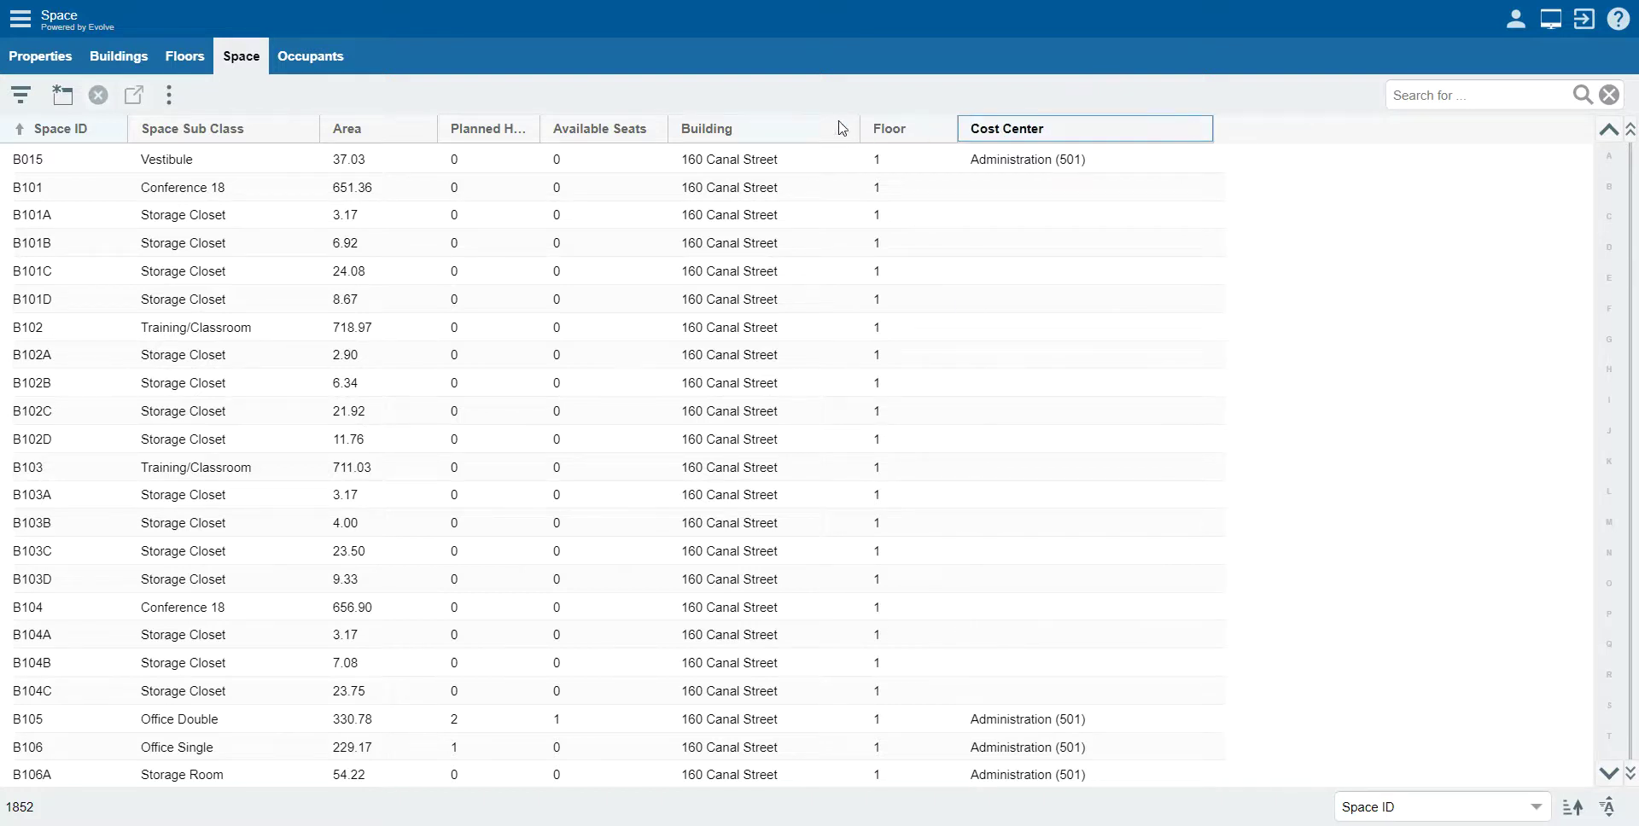
left_click_drag(859, 126, 819, 126)
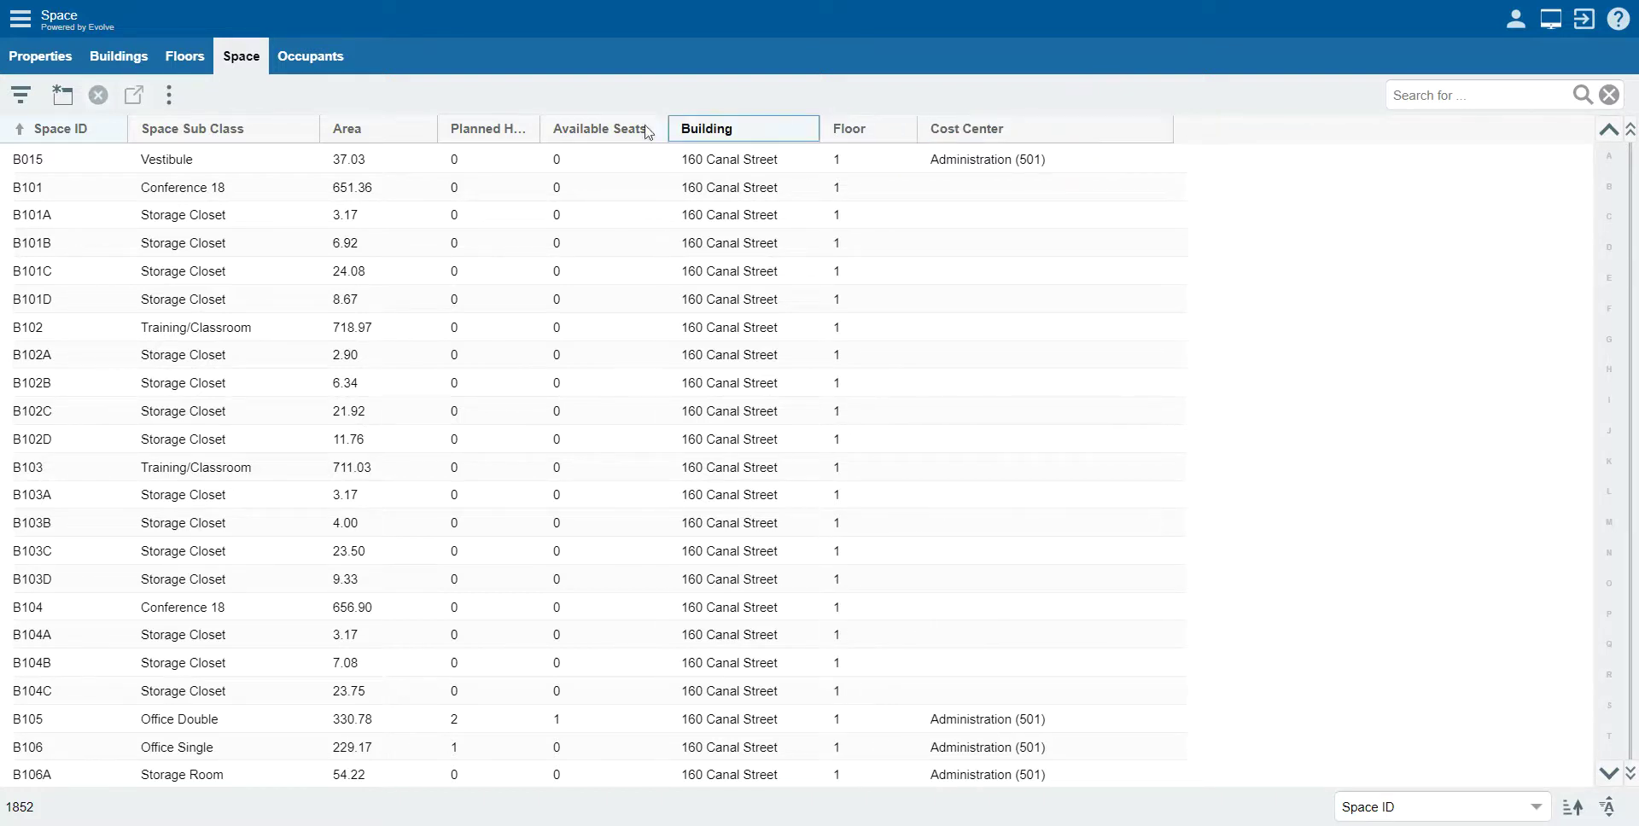
left_click_drag(543, 125, 592, 126)
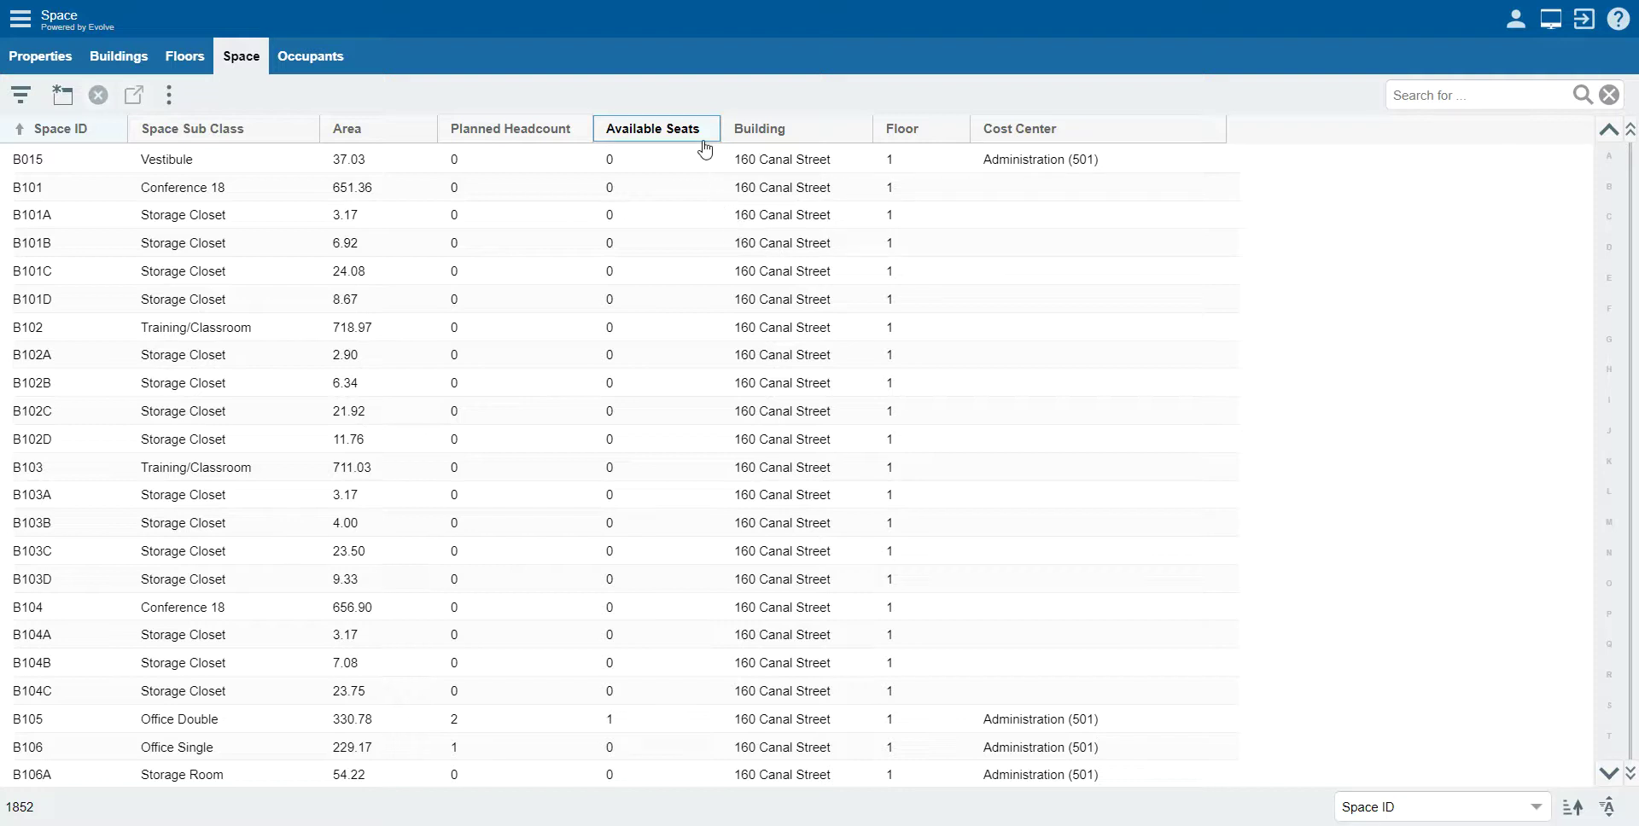
Reorder the leading columns as Available Seats, Planned Headcount, Space Sub Class, Area and Space ID
left_click_drag(704, 149, 41, 142)
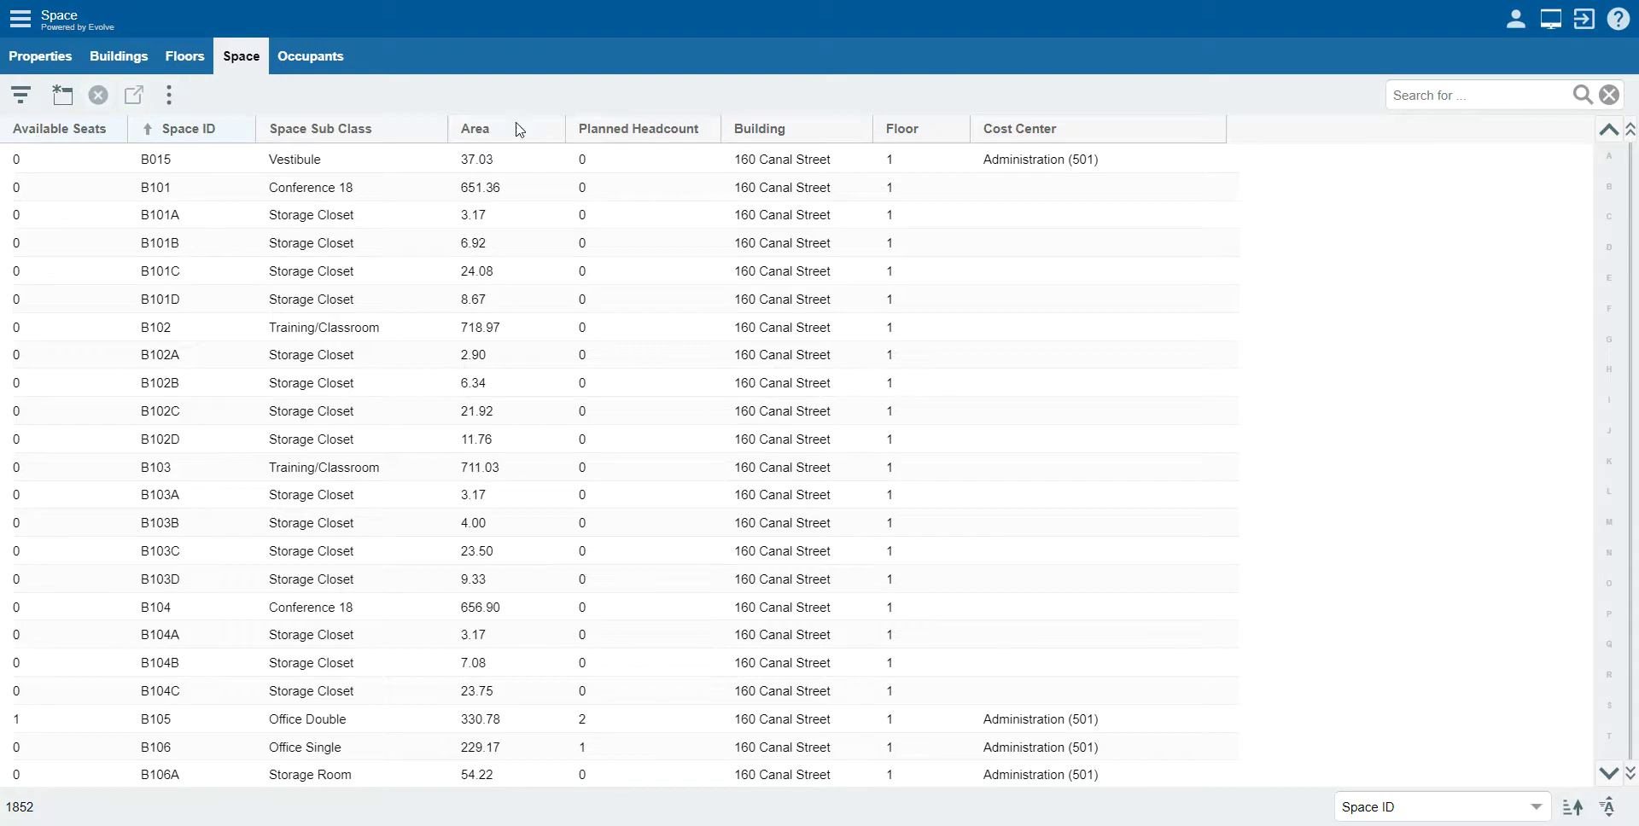
left_click_drag(579, 142, 168, 147)
left_click_drag(450, 142, 315, 140)
left_click_drag(629, 135, 494, 135)
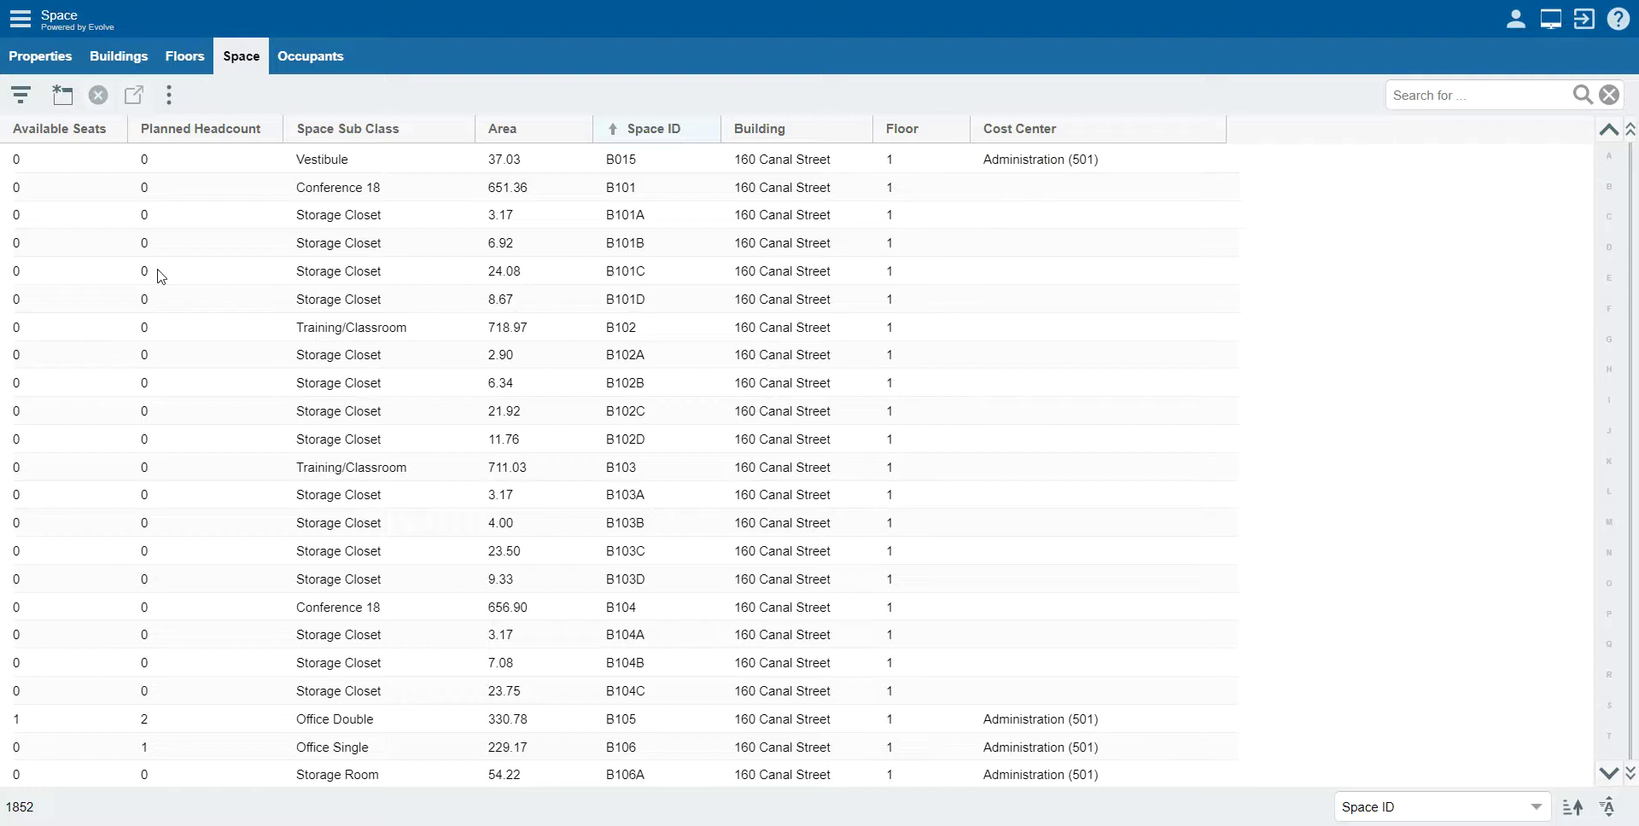
Sort the spaces by Available Seats in descending order and widen that column to fit its heading
left_click(86, 145)
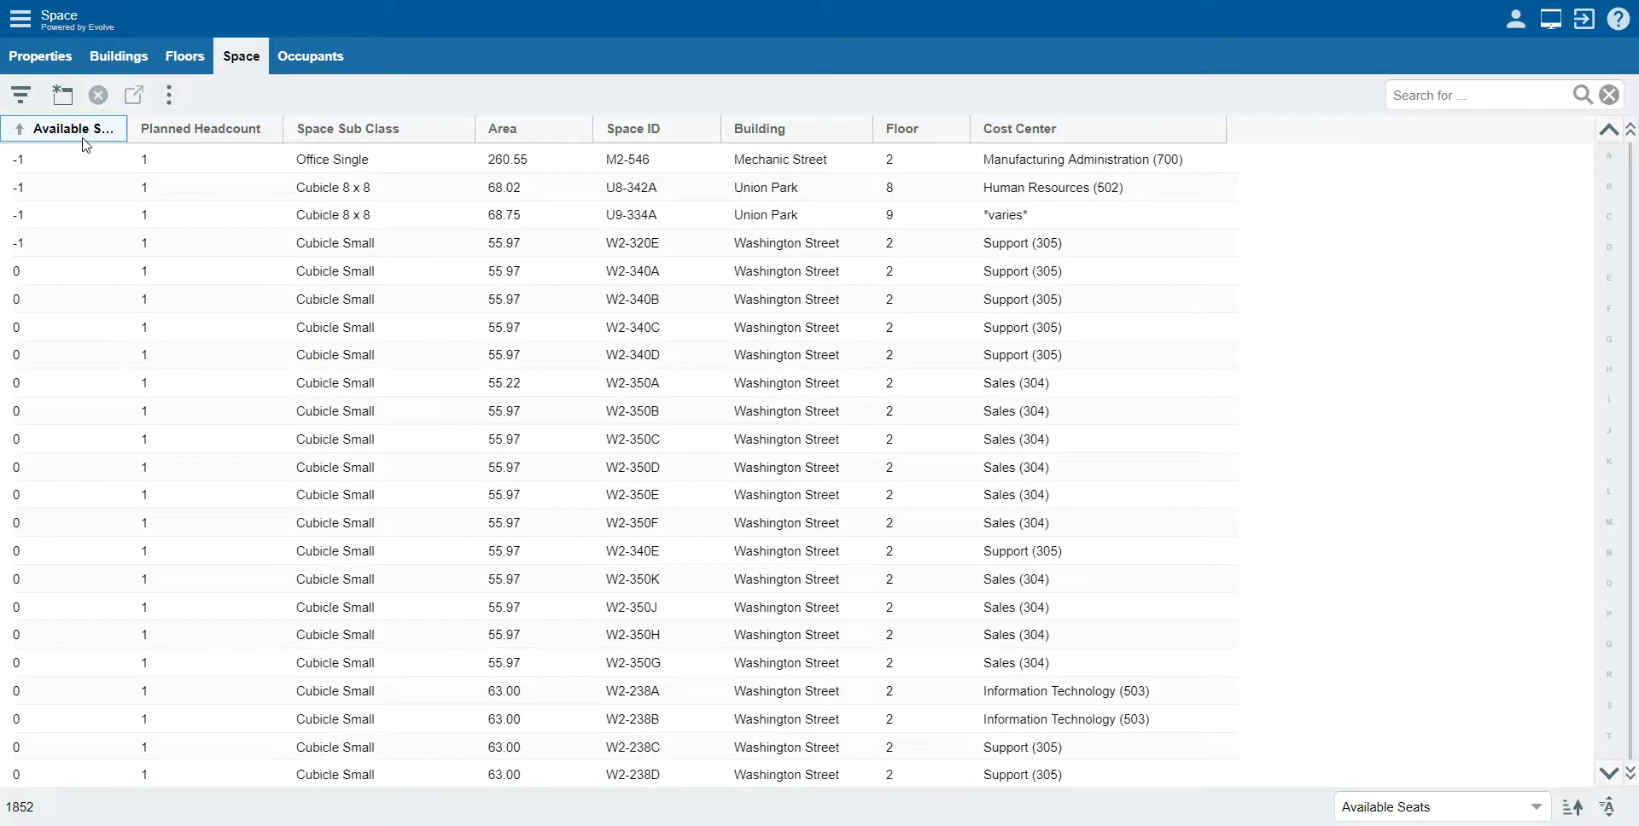
left_click(83, 138)
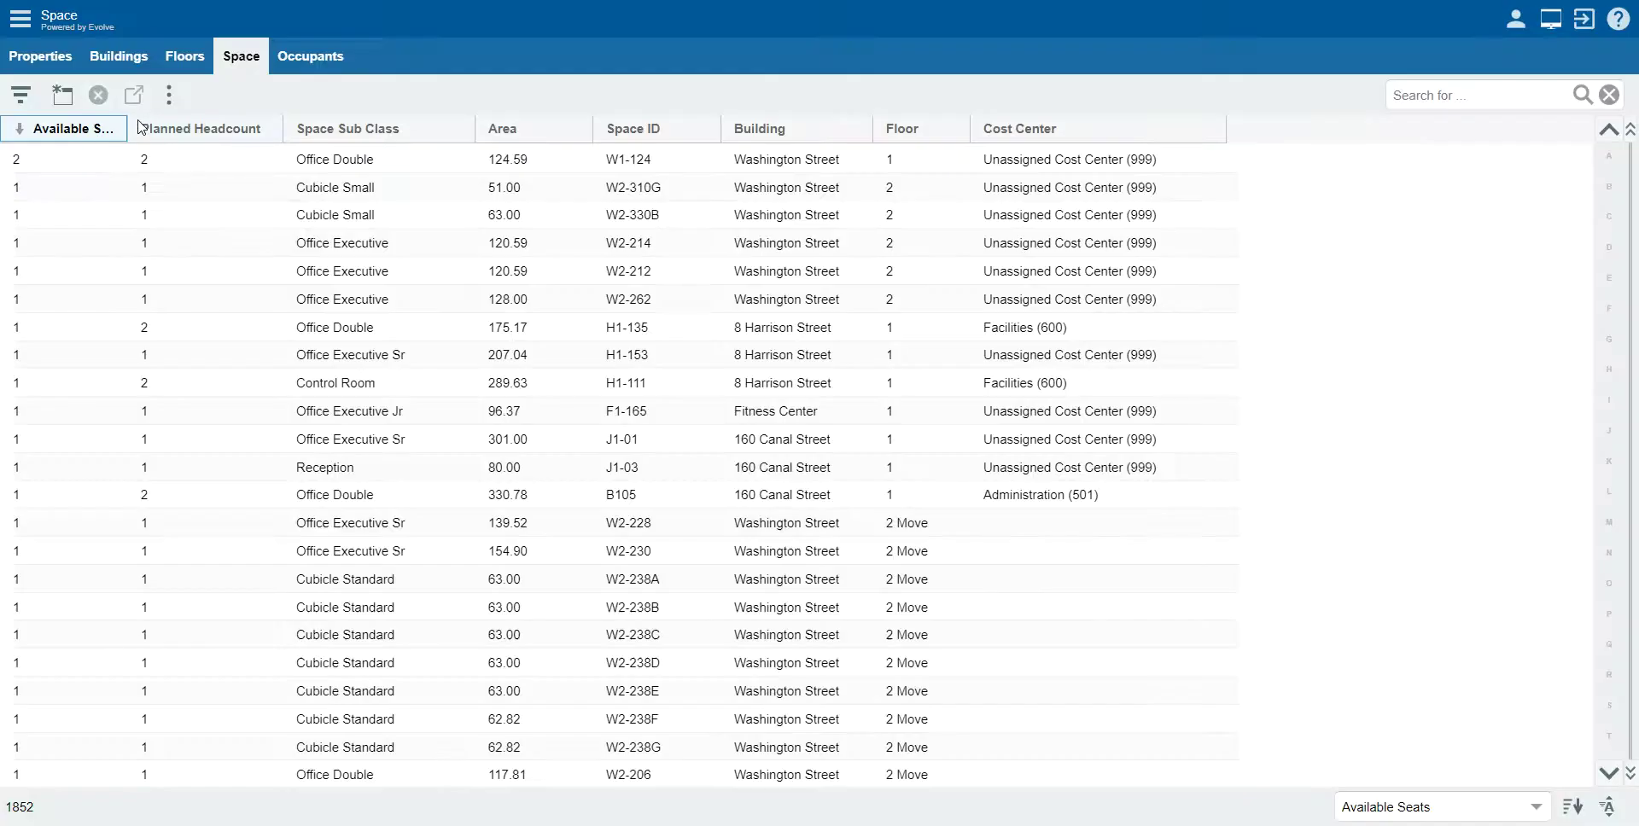
left_click_drag(128, 124, 156, 126)
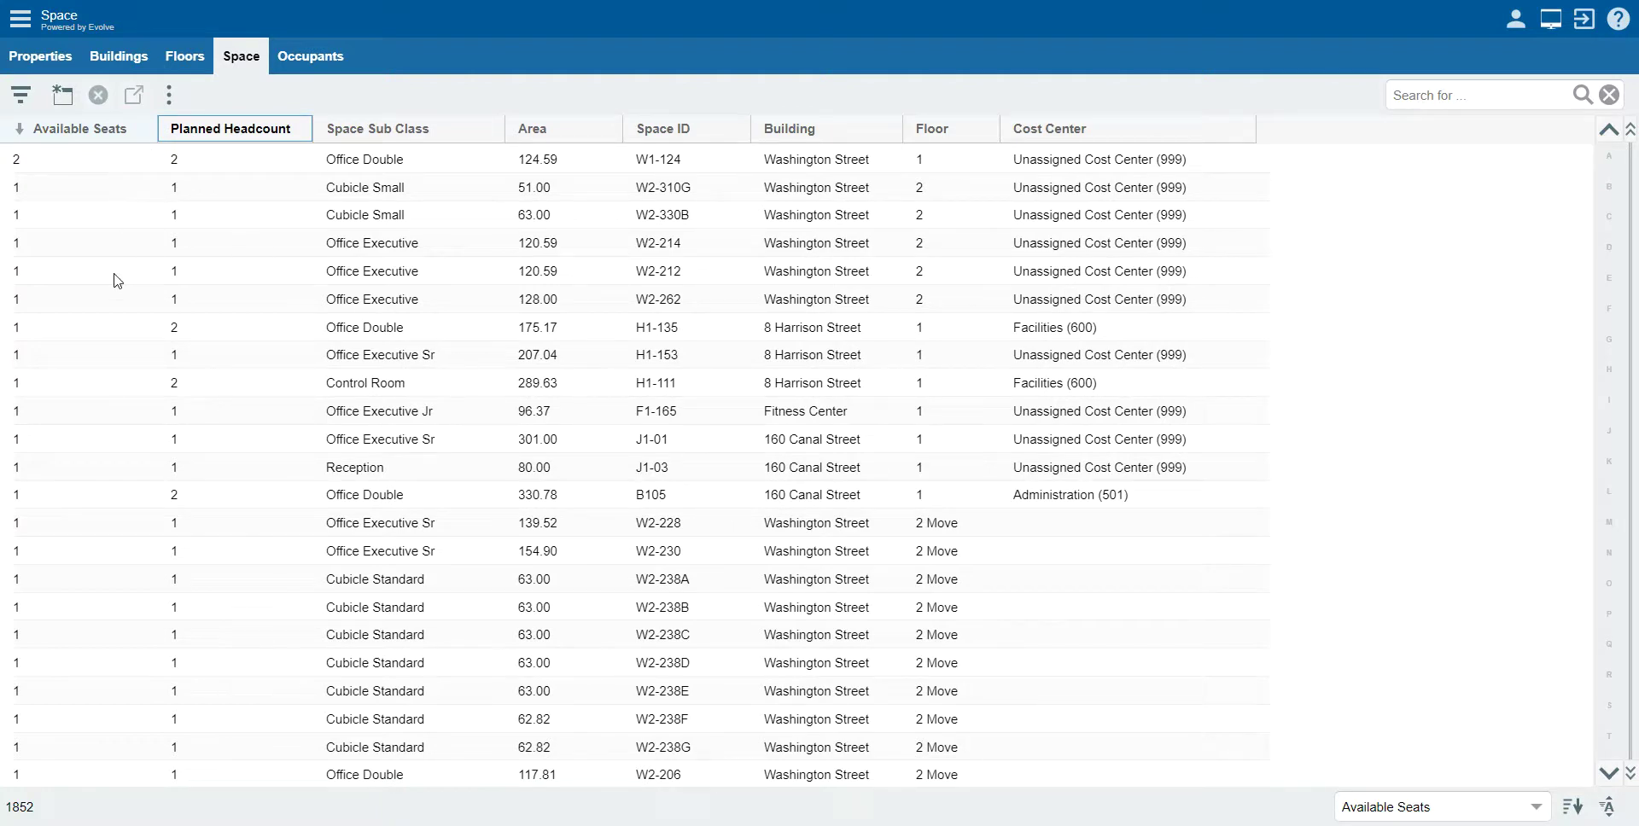
Save the current column layout and sorting as a new view named VACANT SPACE REPORT
left_click(19, 95)
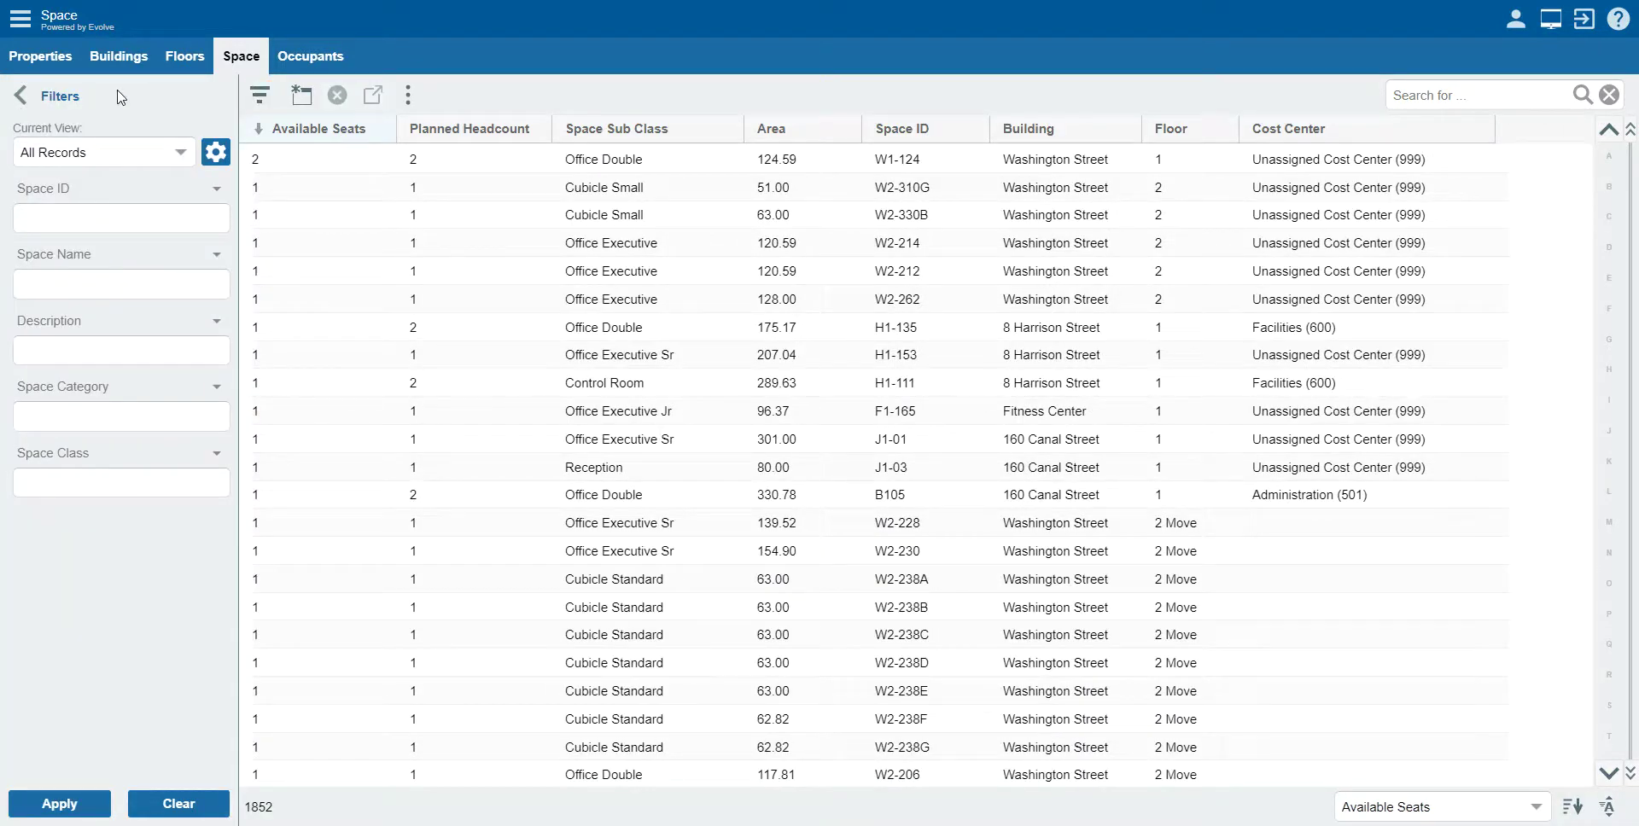
left_click(214, 162)
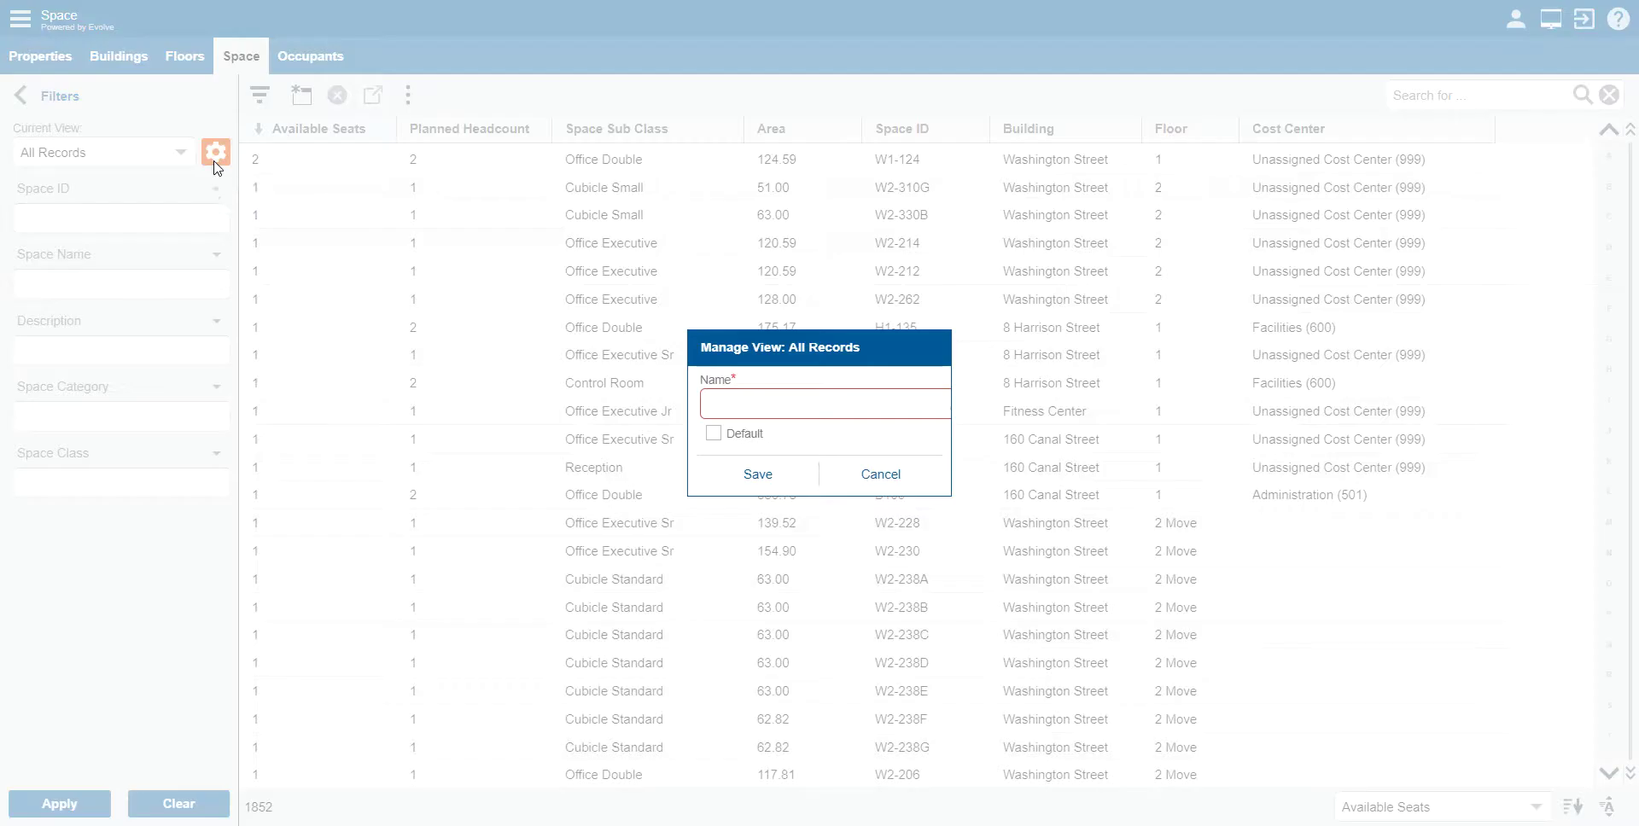
left_click(723, 410)
type("VACANT SPAC")
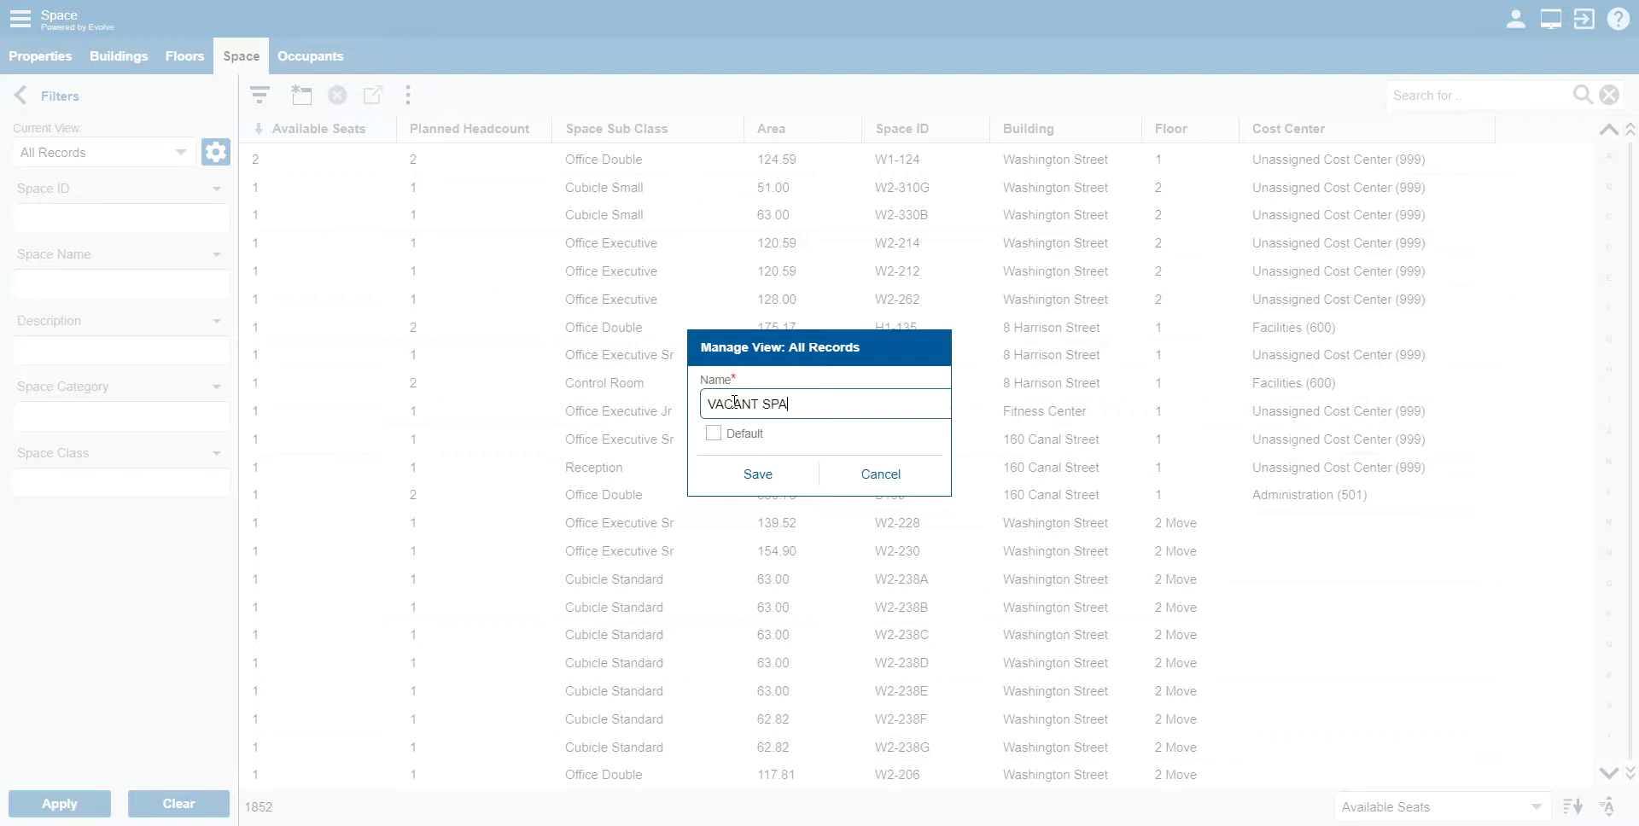
type("PORT")
left_click(758, 476)
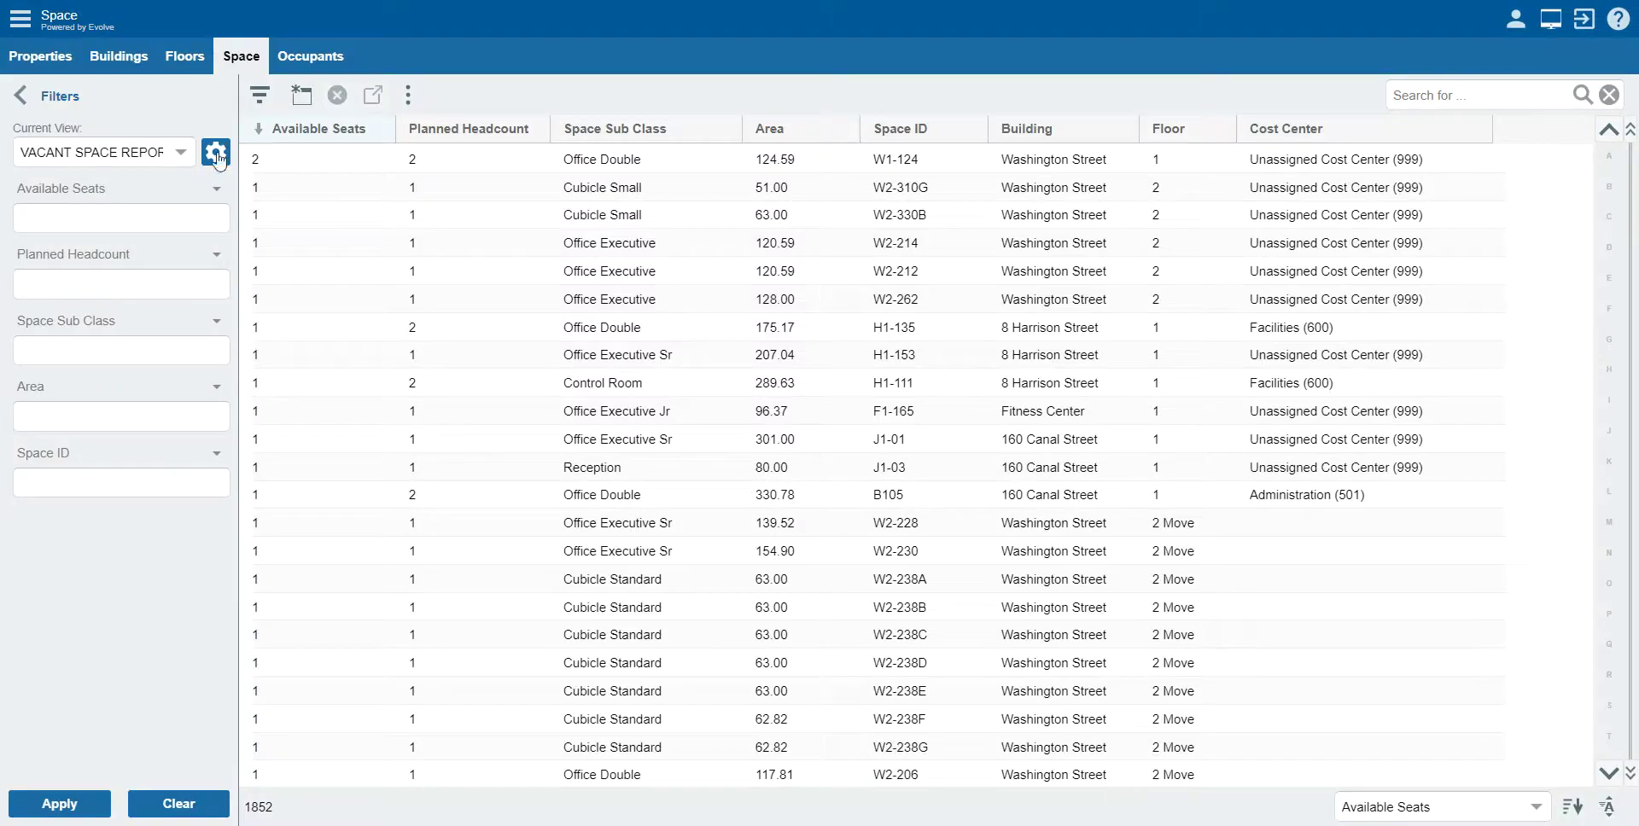
Switch the space list to the All Records view and back to the VACANT SPACE REPORT view
left_click(182, 154)
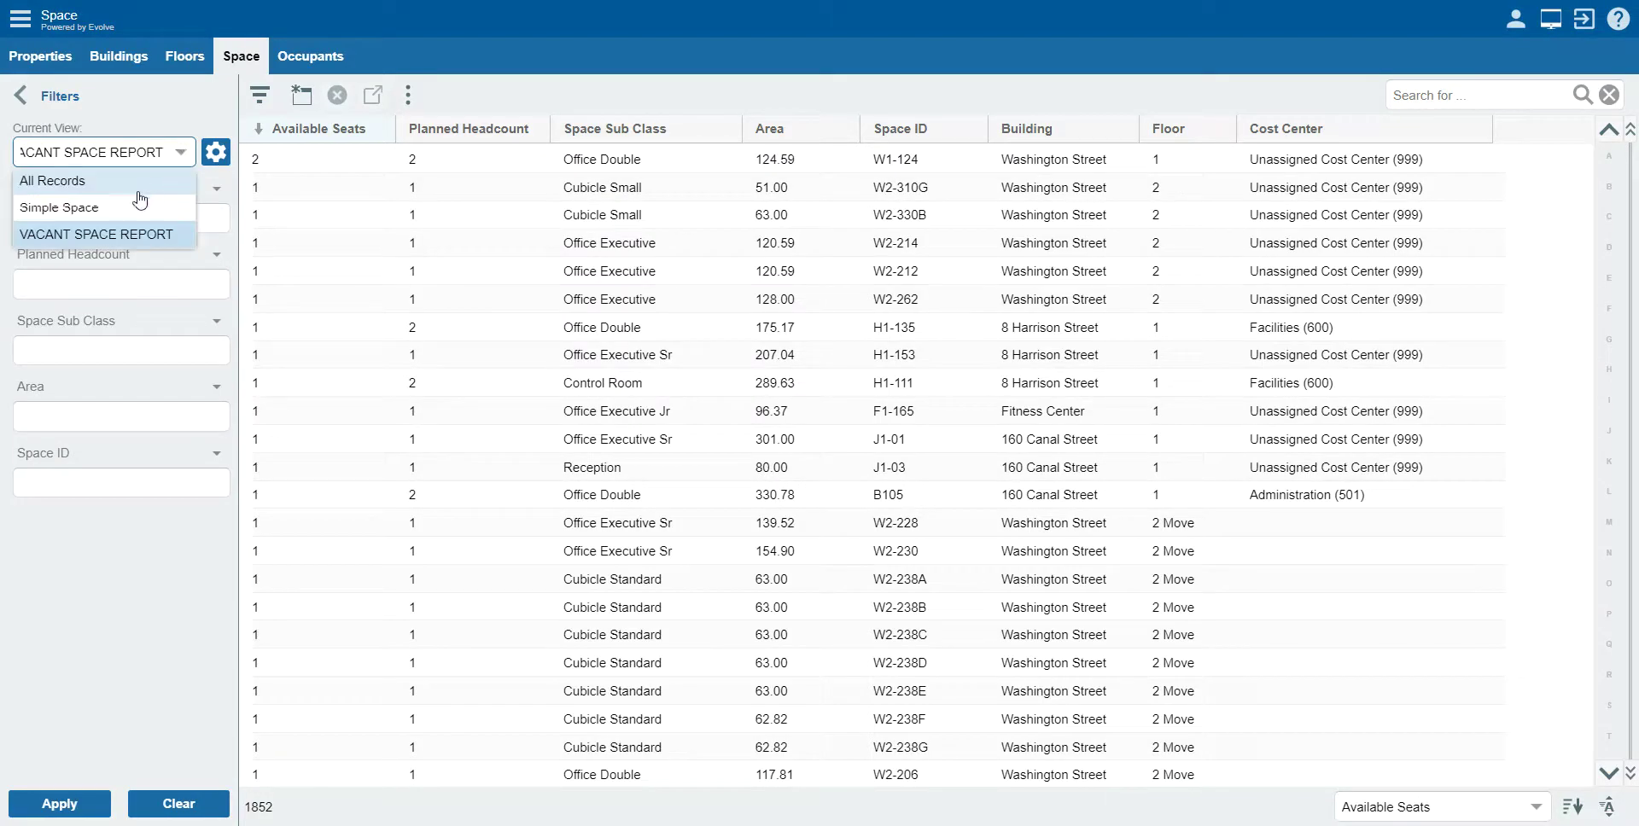
left_click(137, 182)
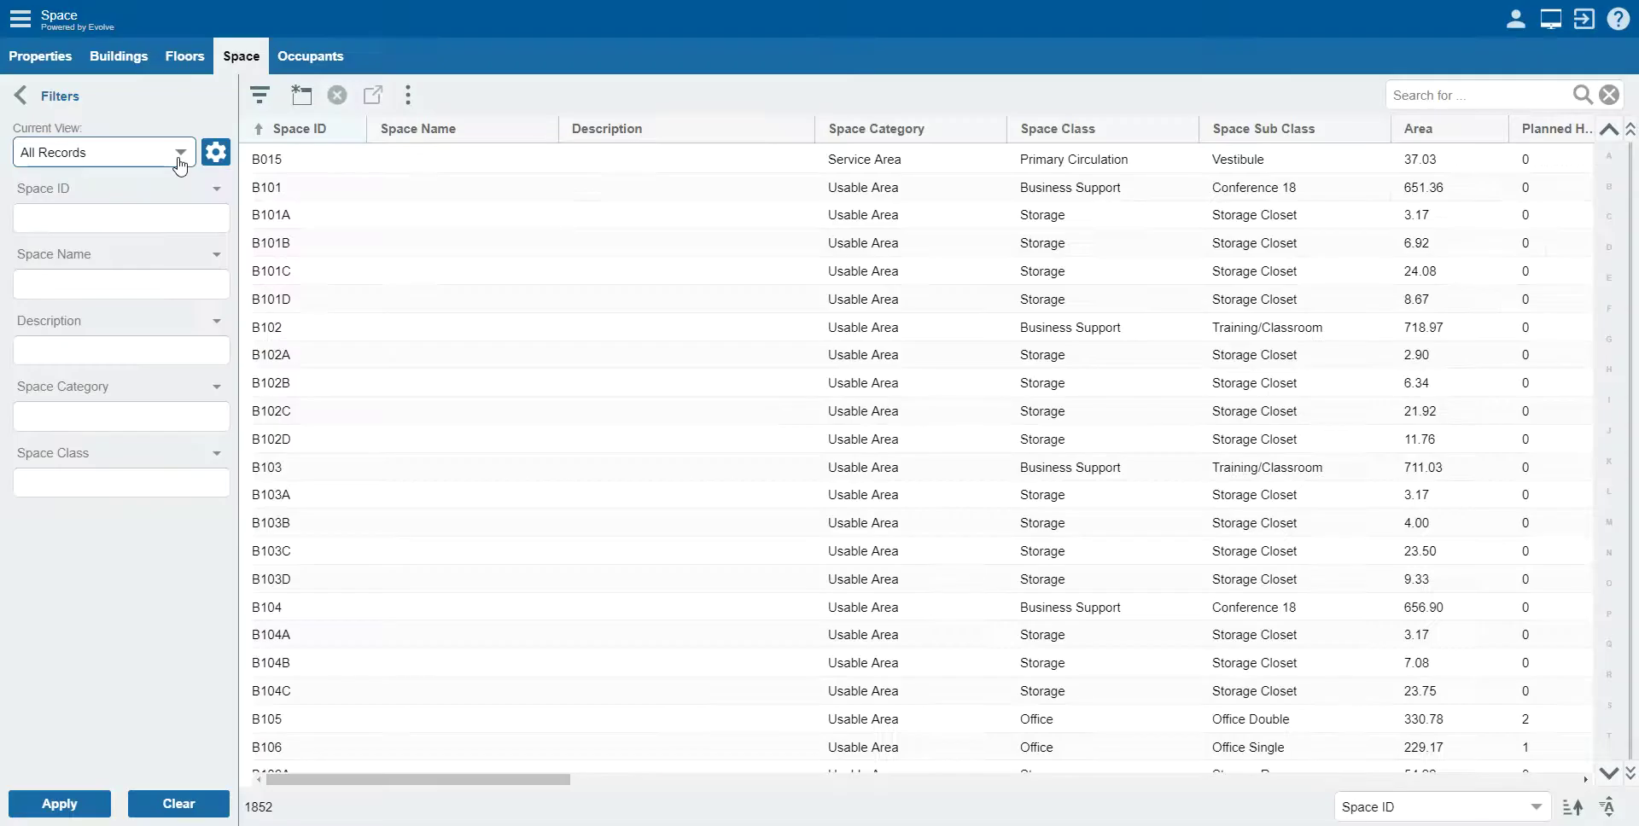
left_click(180, 159)
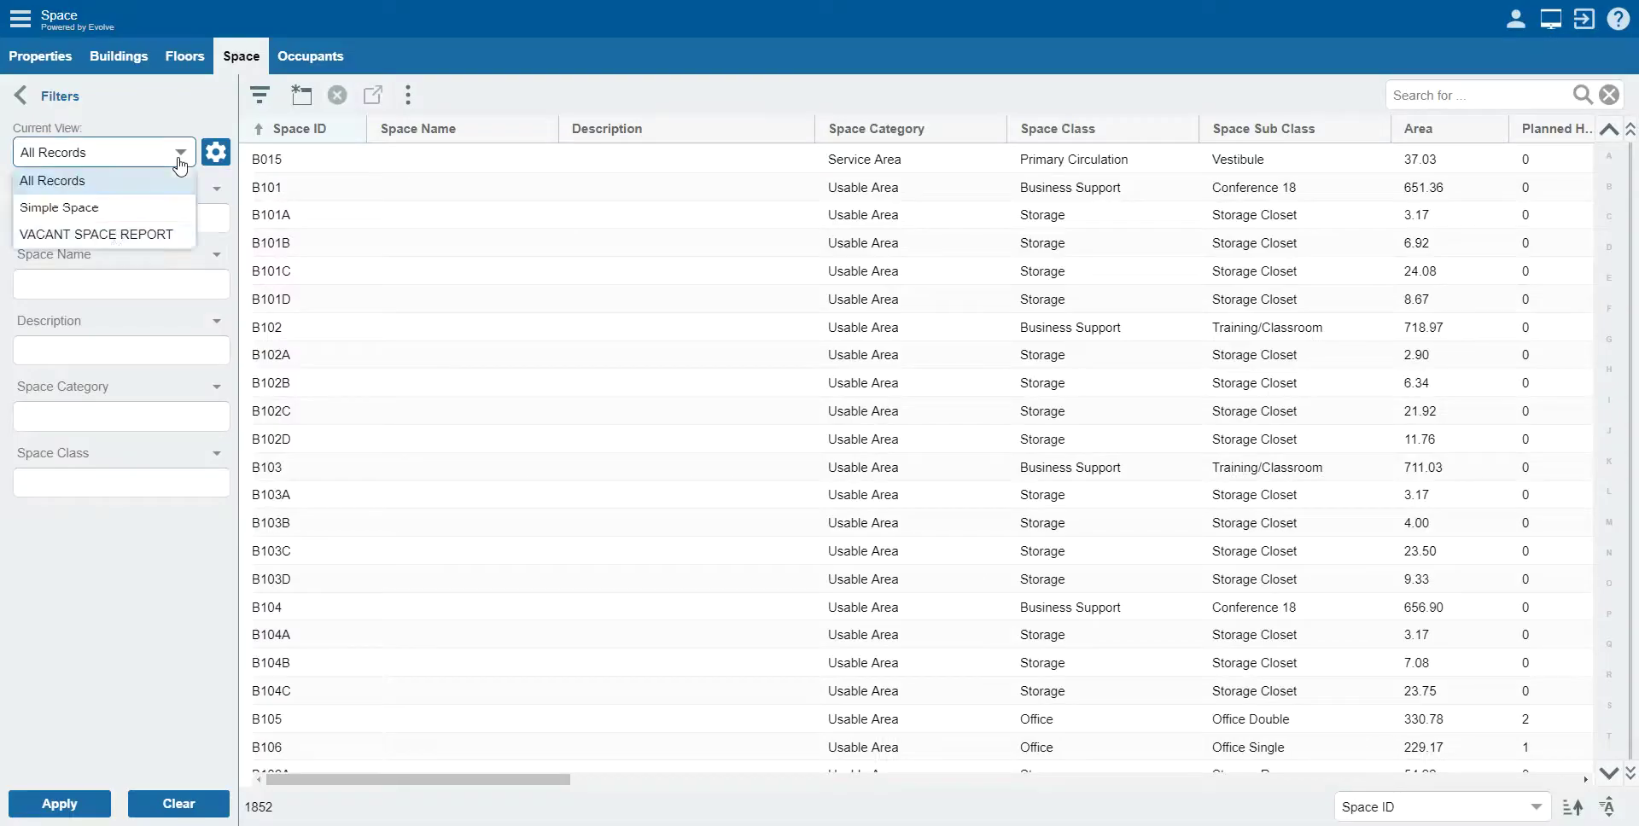
left_click(114, 239)
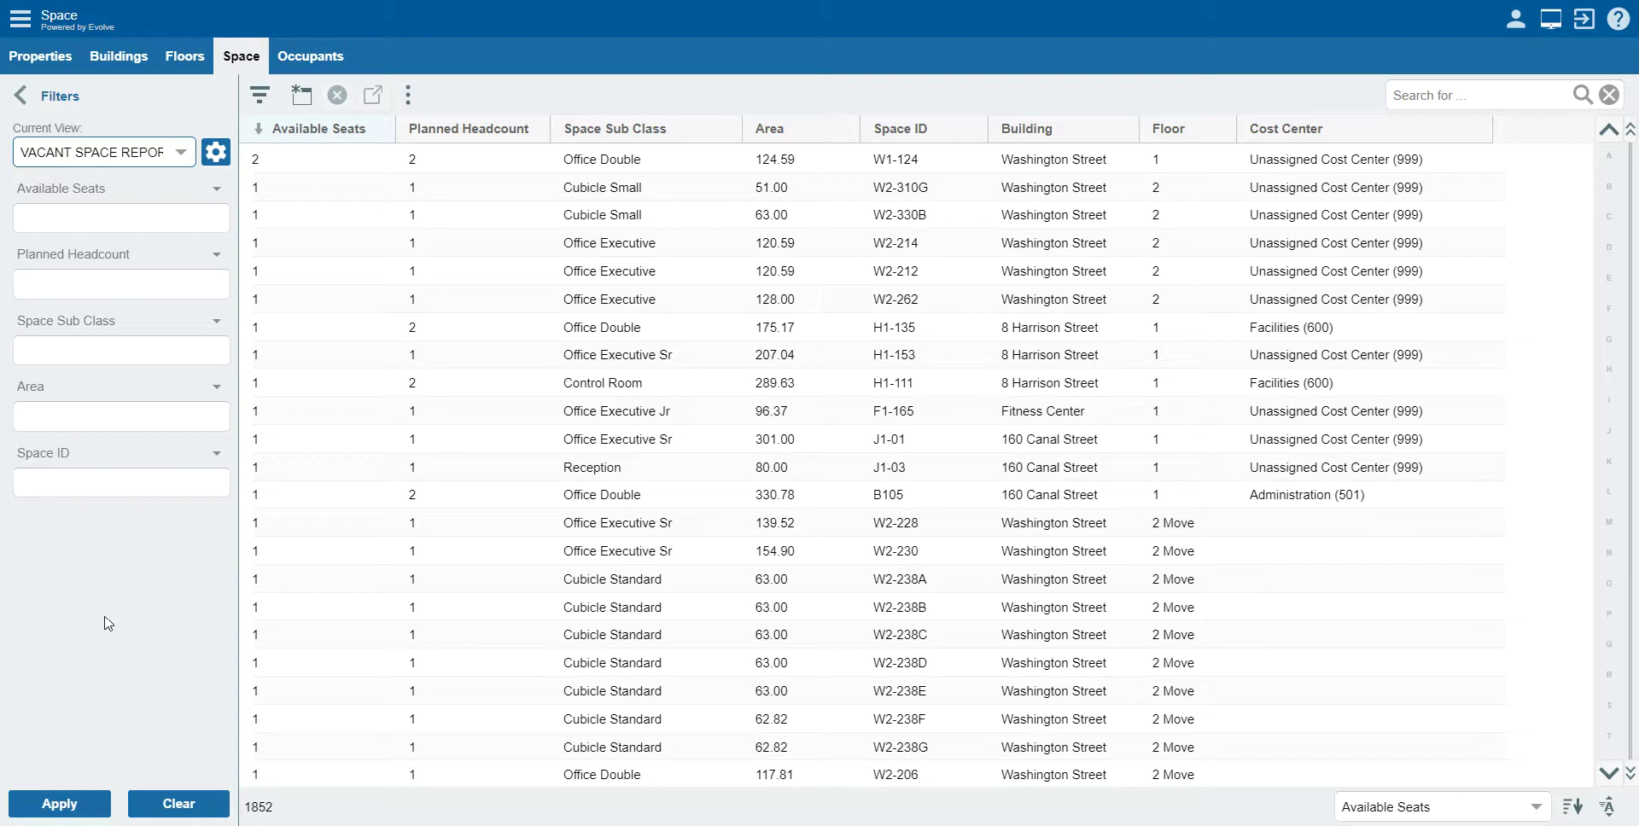
Leave for the Floors list, return to the Space list and recall the VACANT SPACE REPORT view
left_click(193, 68)
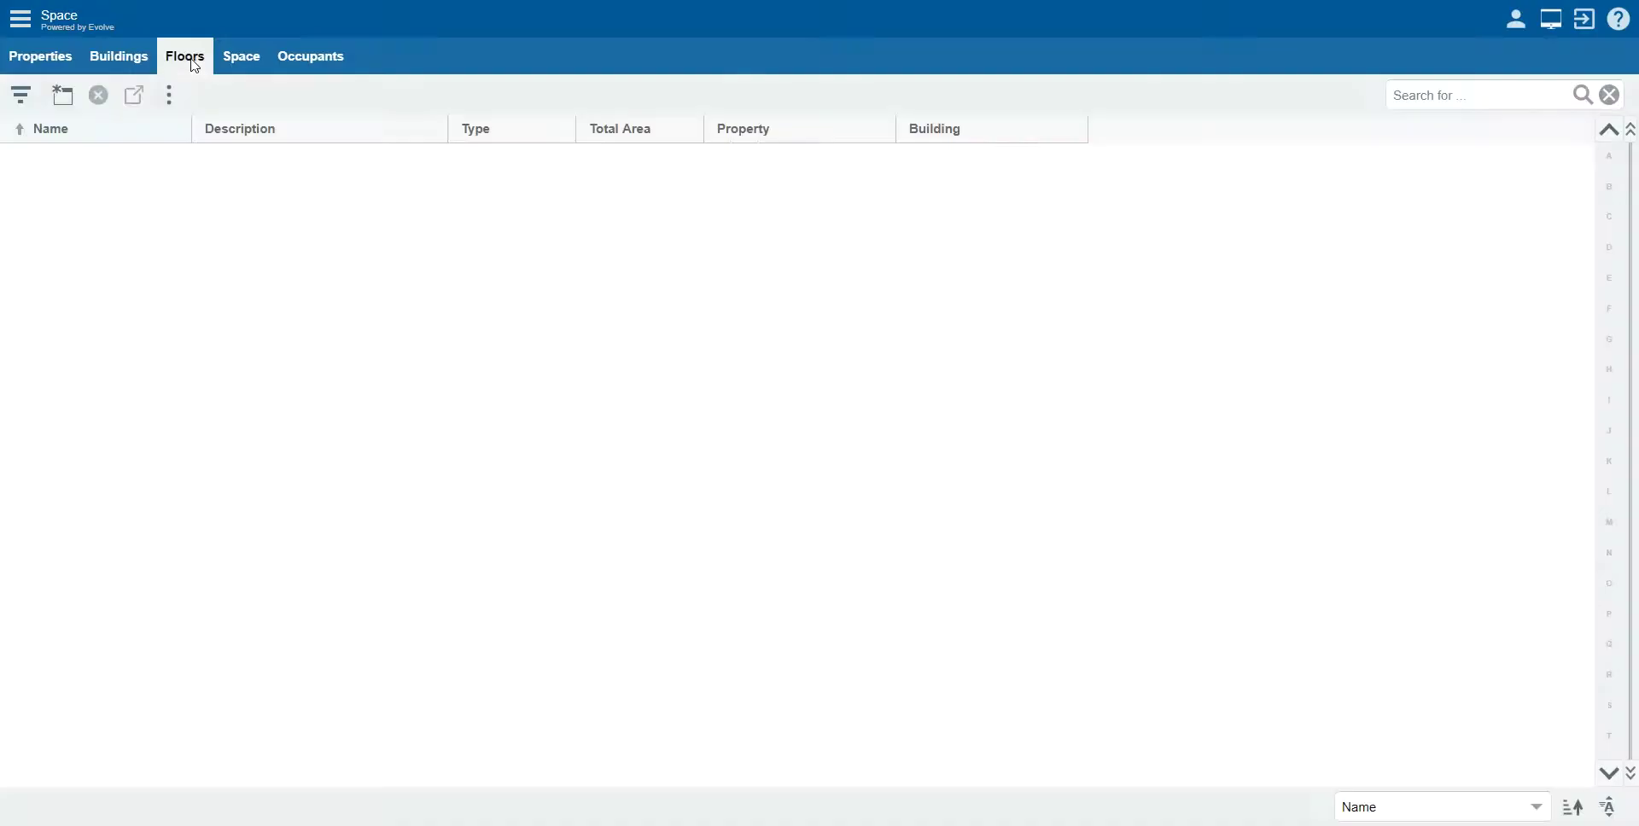
left_click(232, 68)
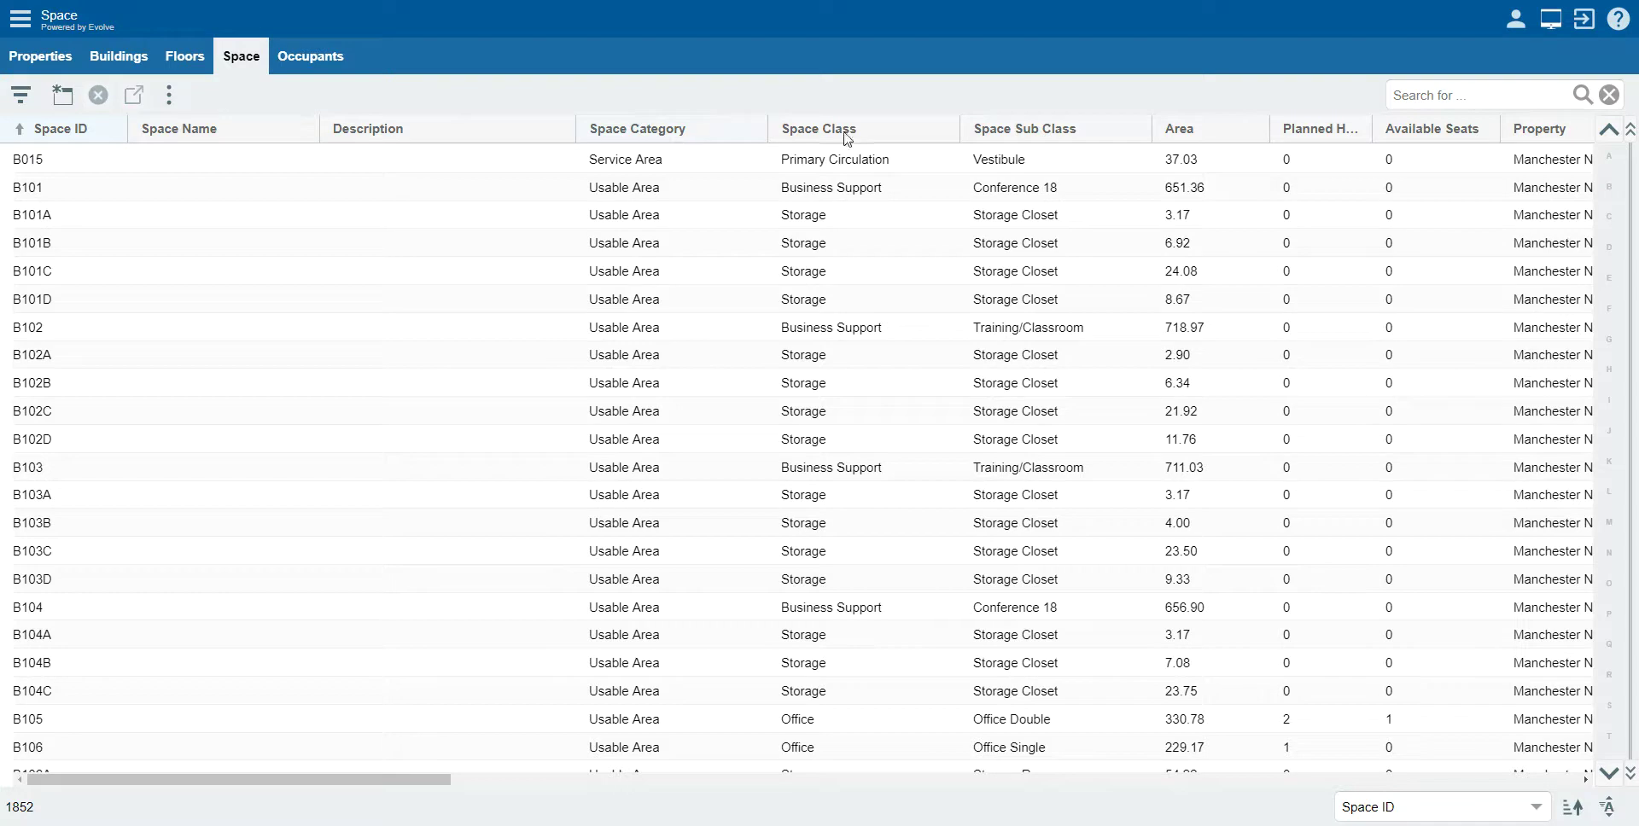
left_click(19, 95)
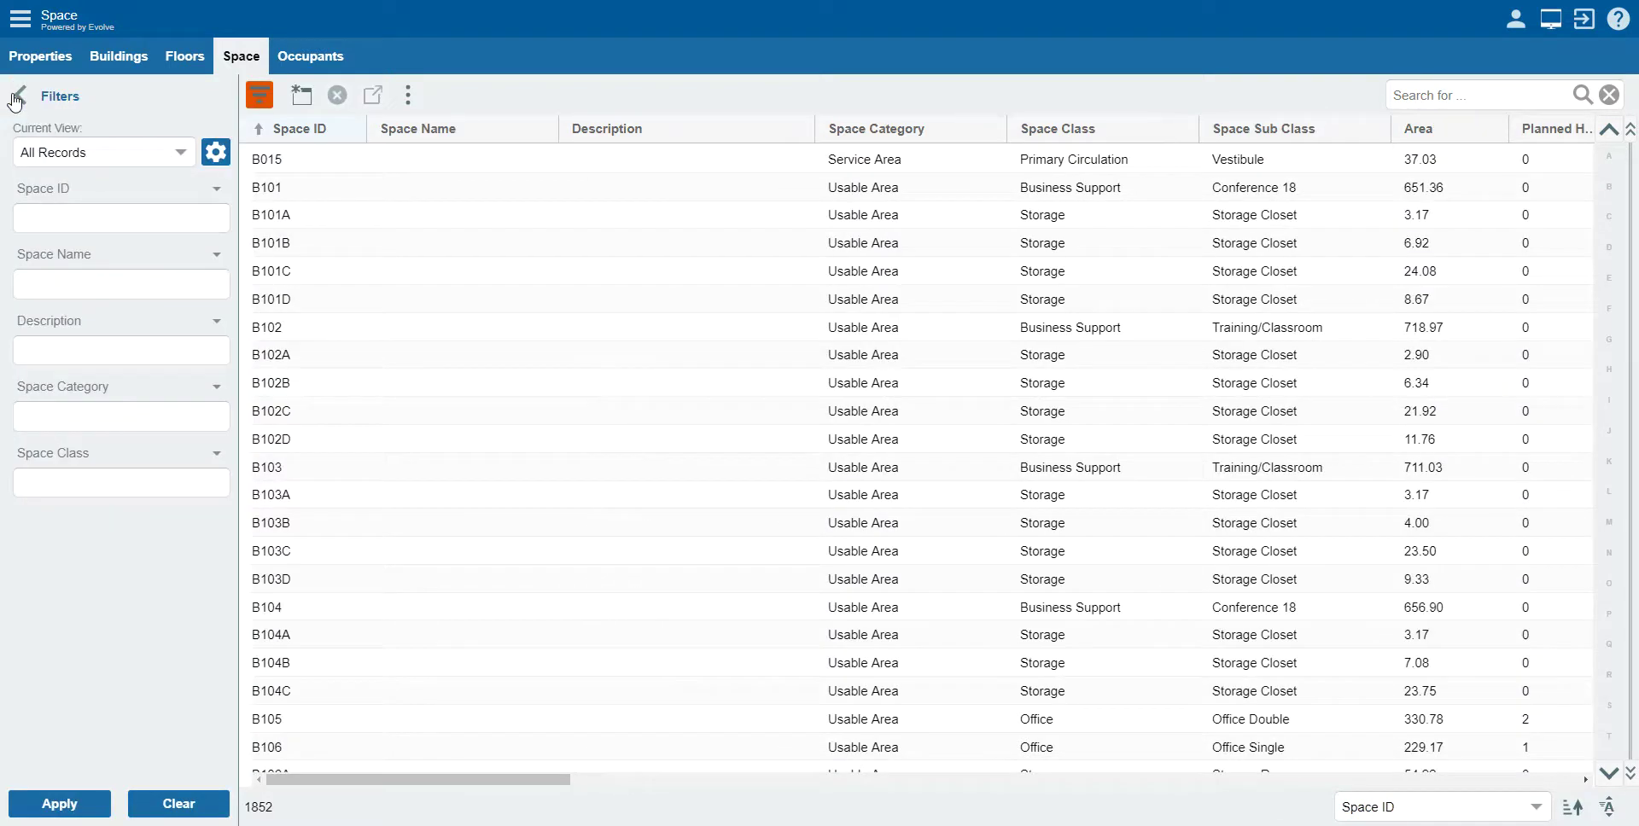
left_click(183, 154)
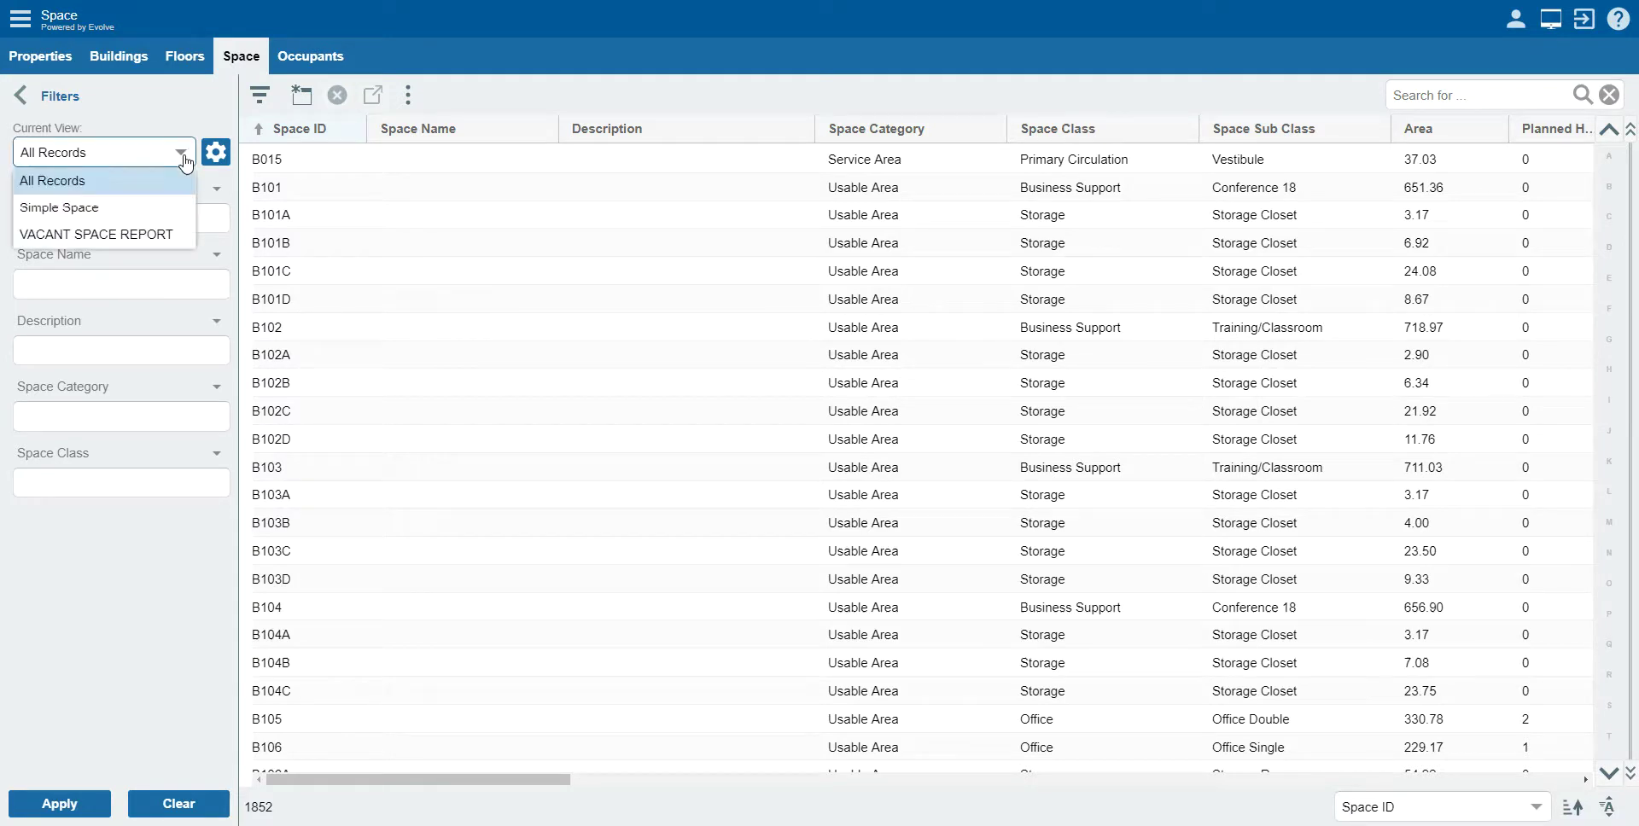
left_click(171, 239)
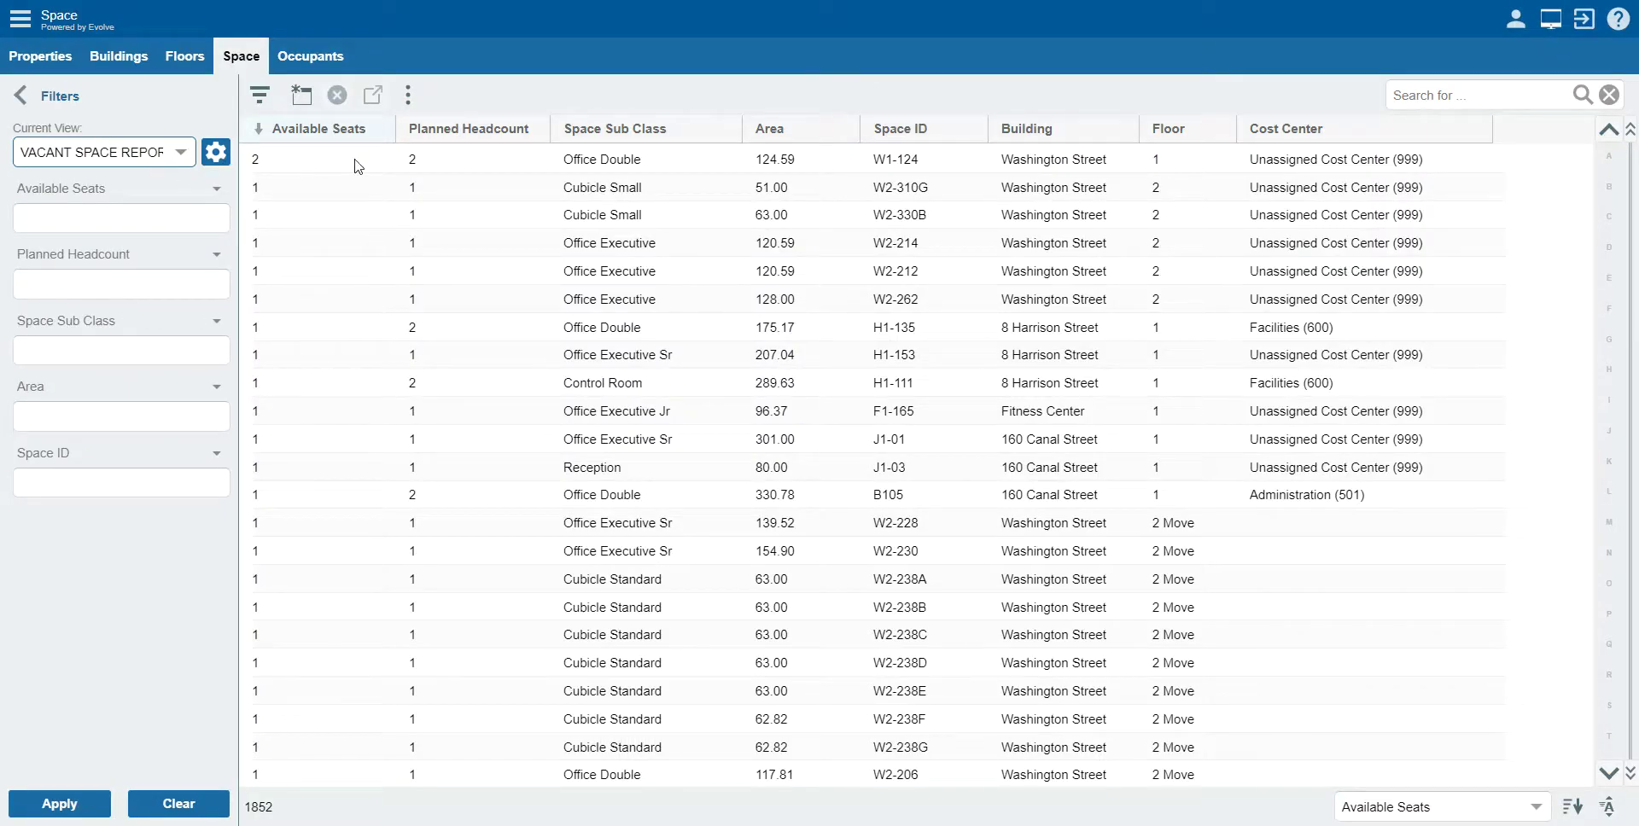
Save VACANT SPACE REPORT as the default view and reload the Space list by way of the Floors list
left_click(216, 154)
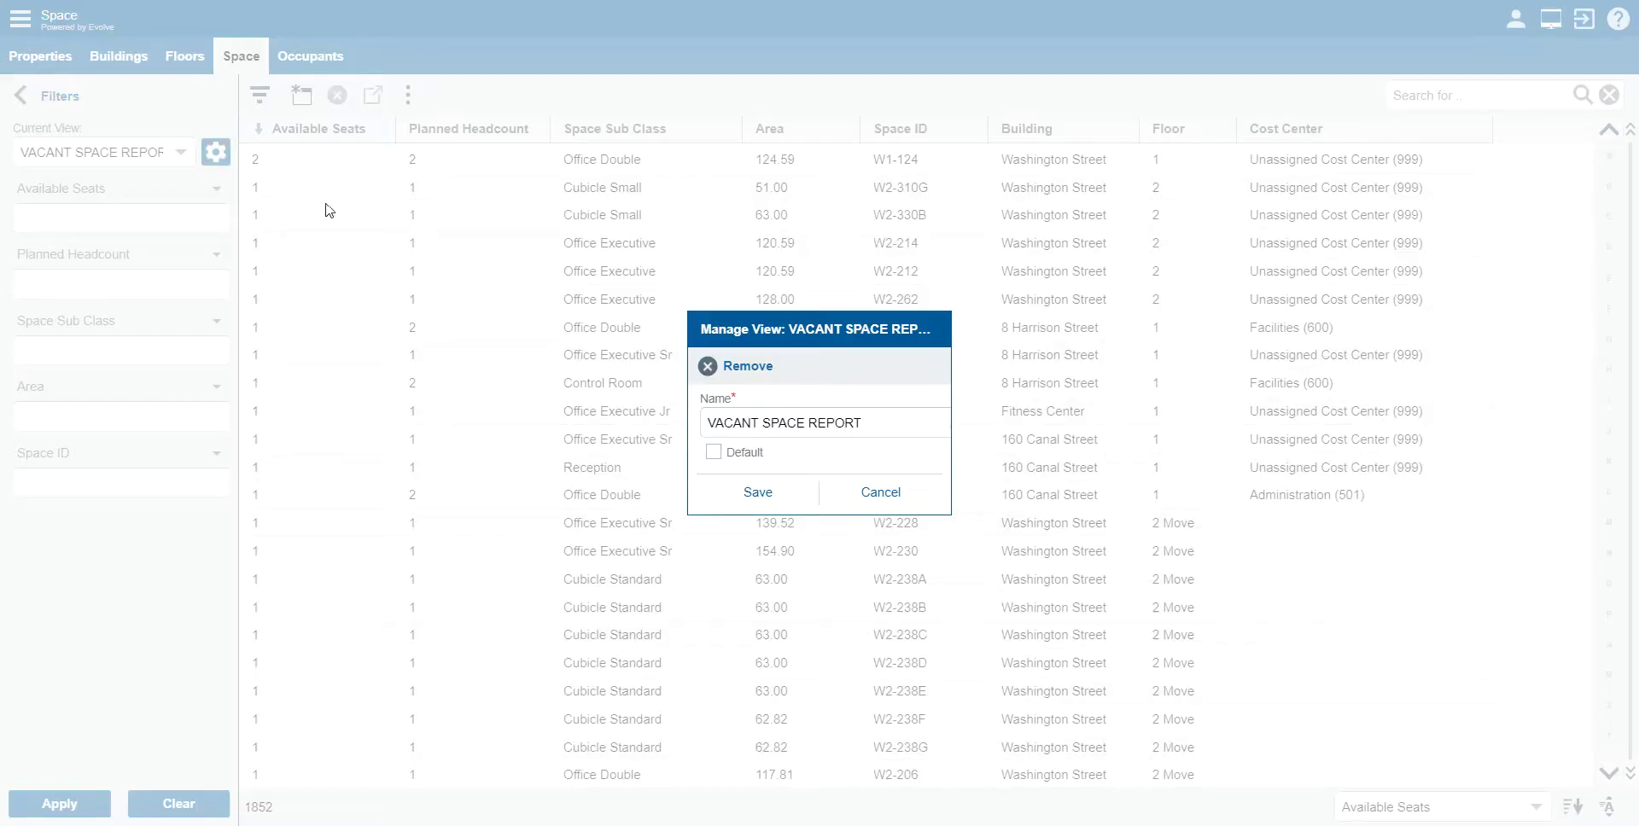
left_click(711, 453)
left_click(758, 493)
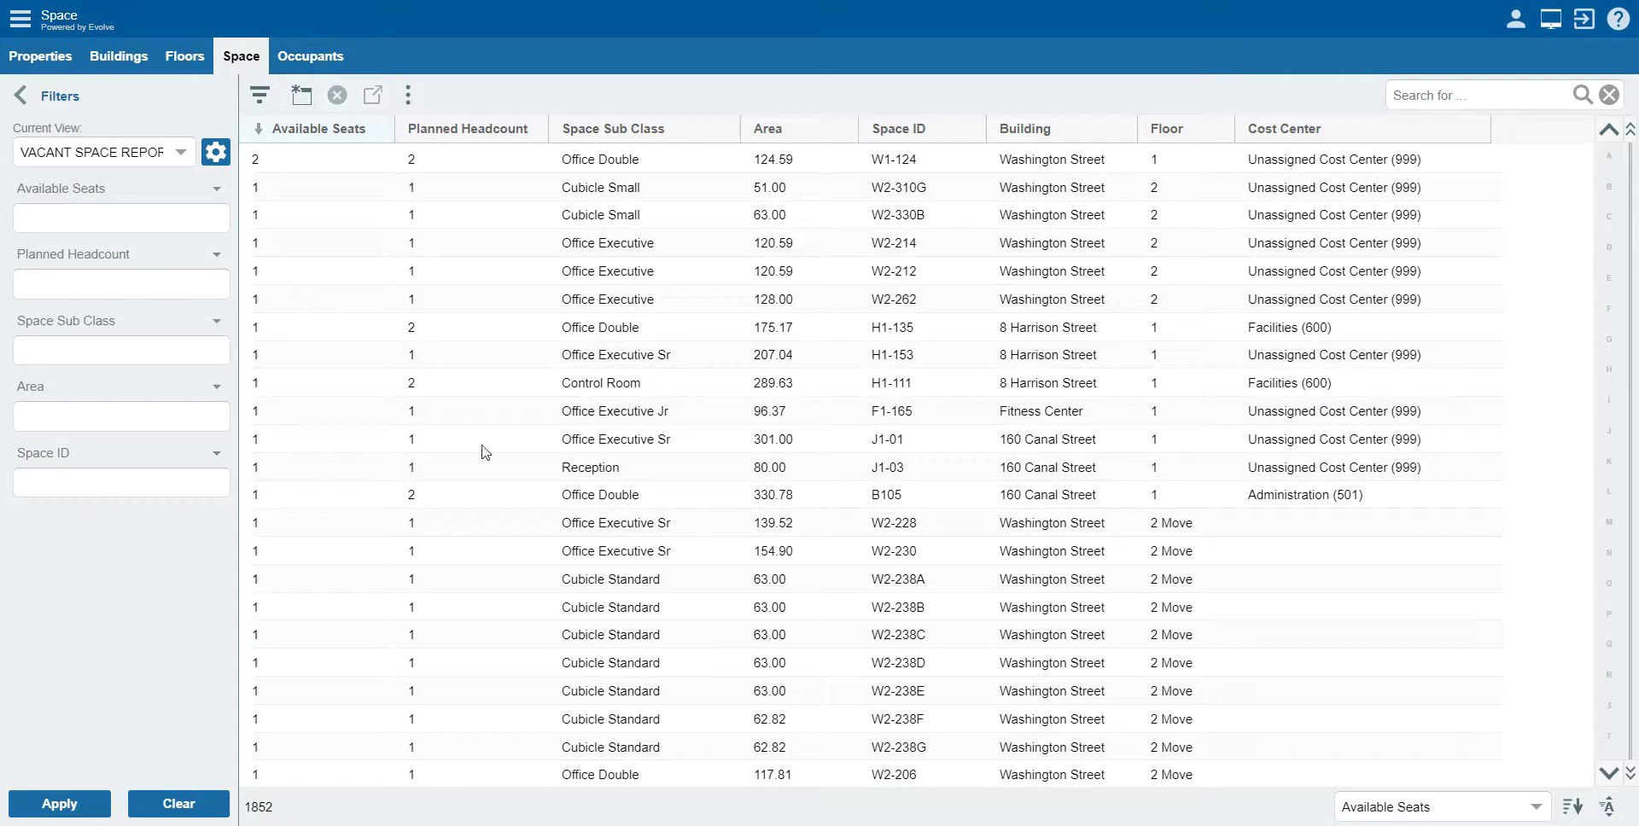
left_click(188, 62)
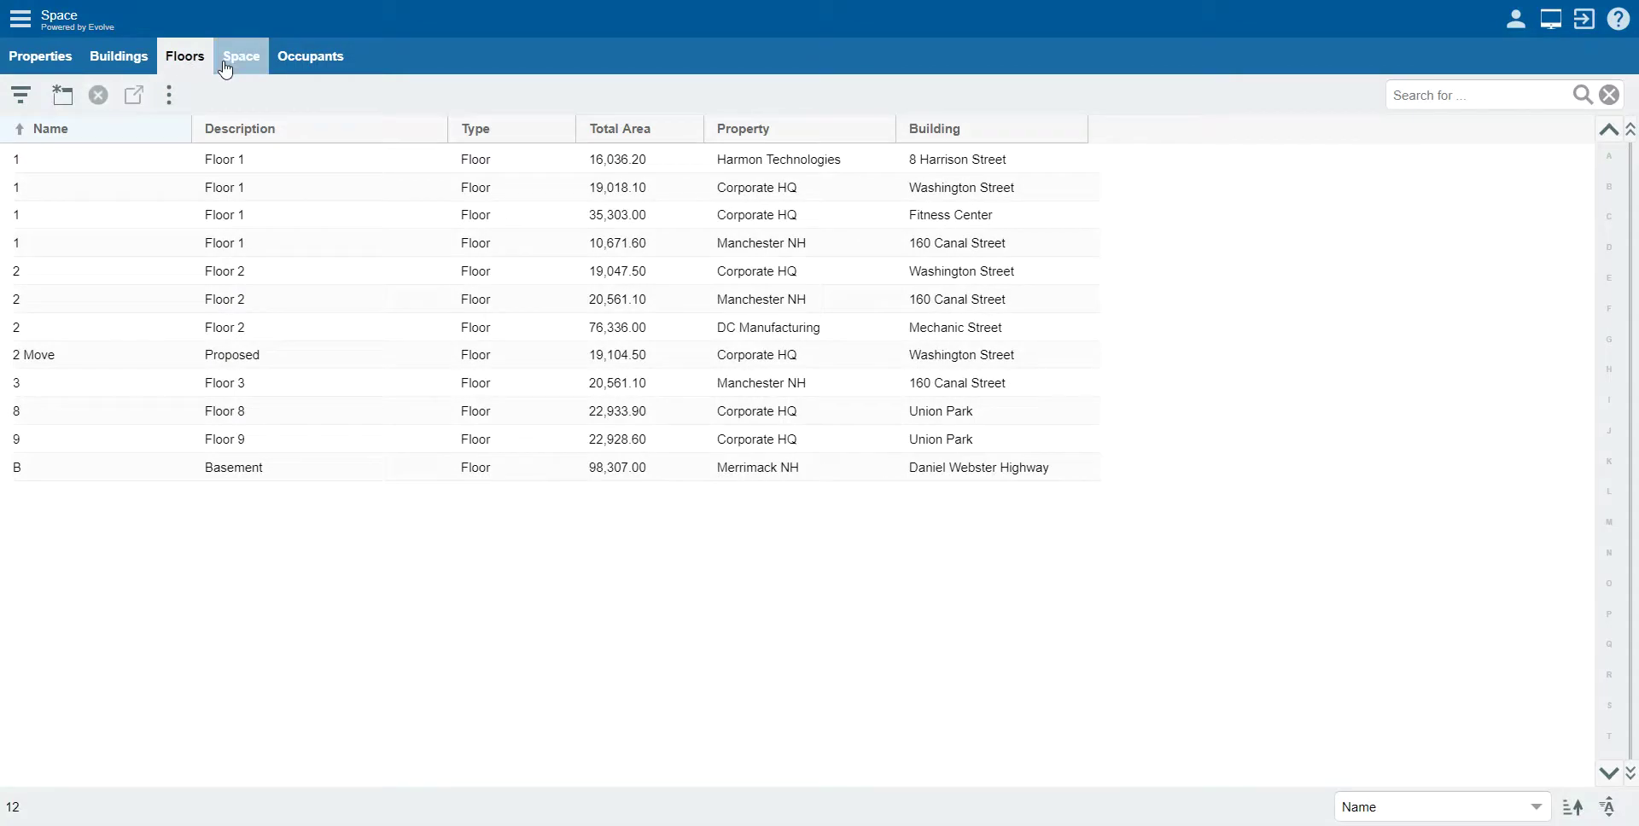
left_click(227, 62)
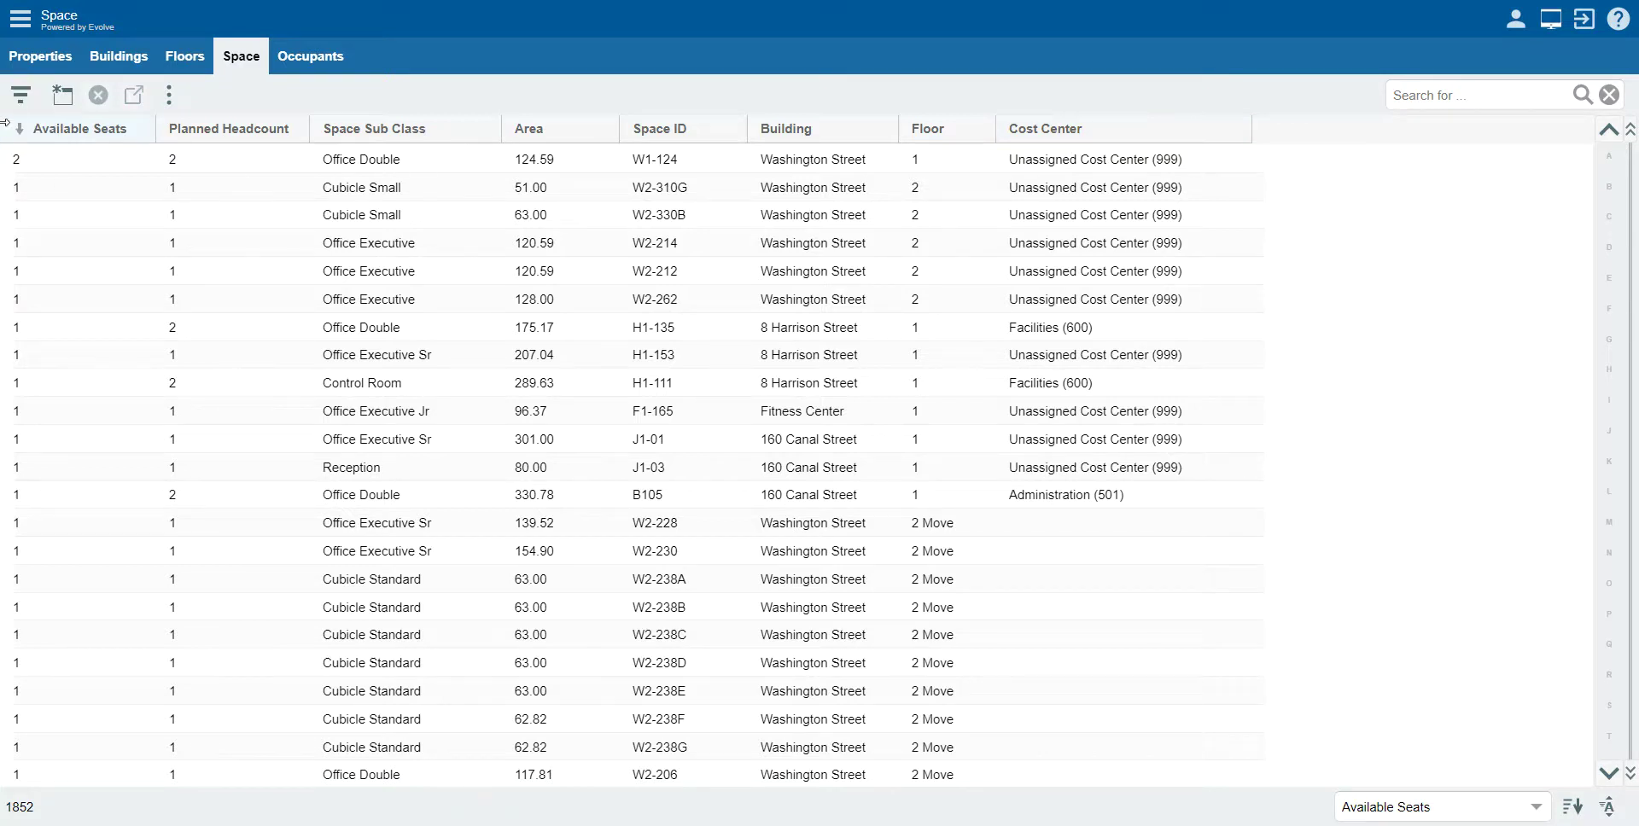
Set the space filters to Available Seats >0 and Building Union Park, replacing the Planned Headcount filter with Building
left_click(20, 94)
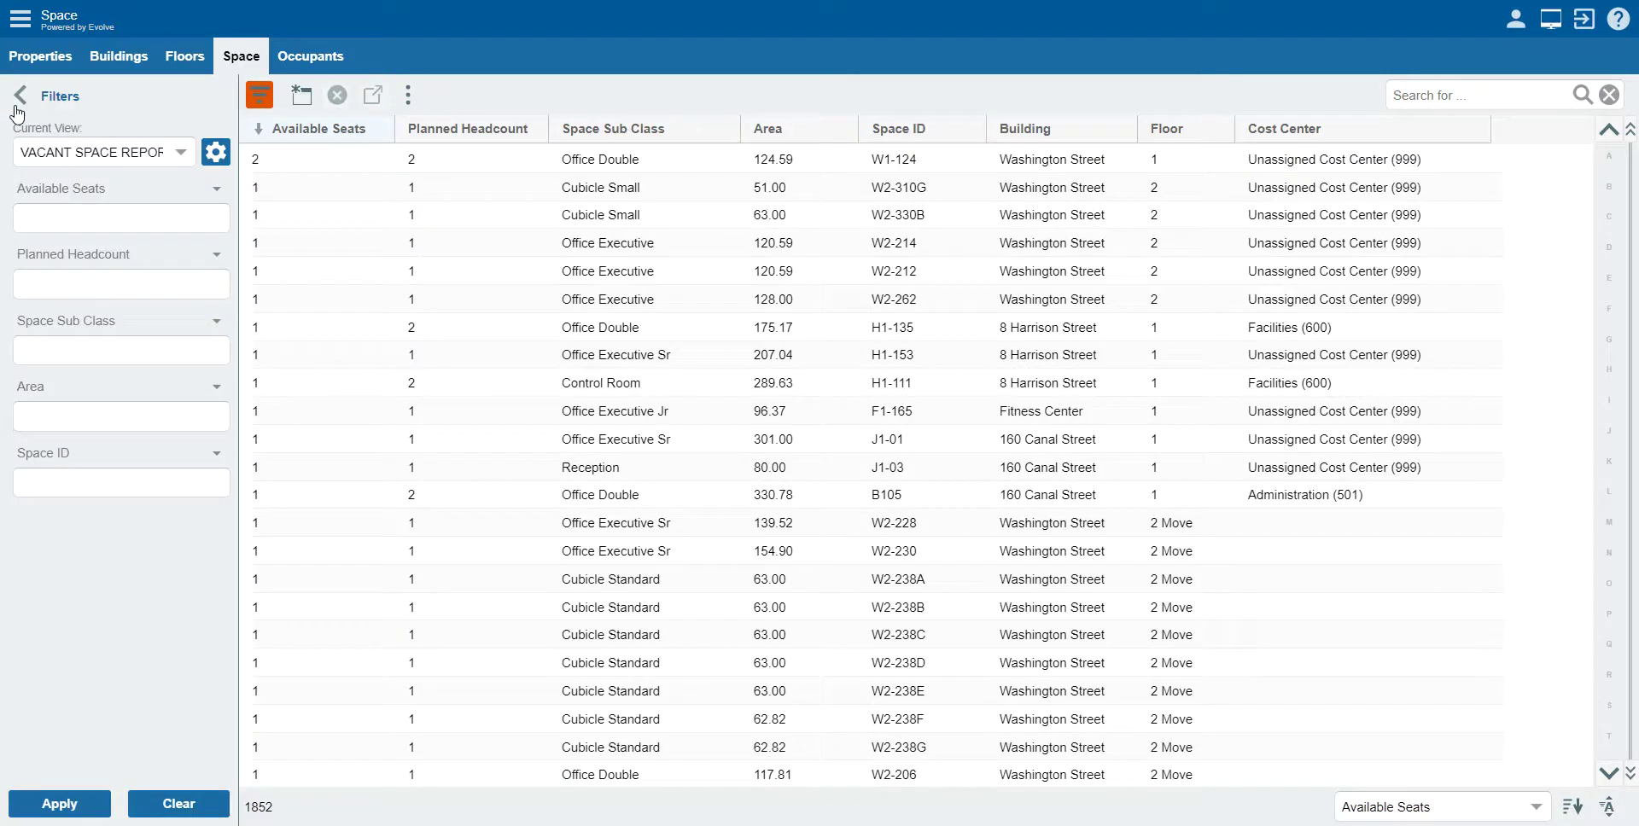
left_click(69, 217)
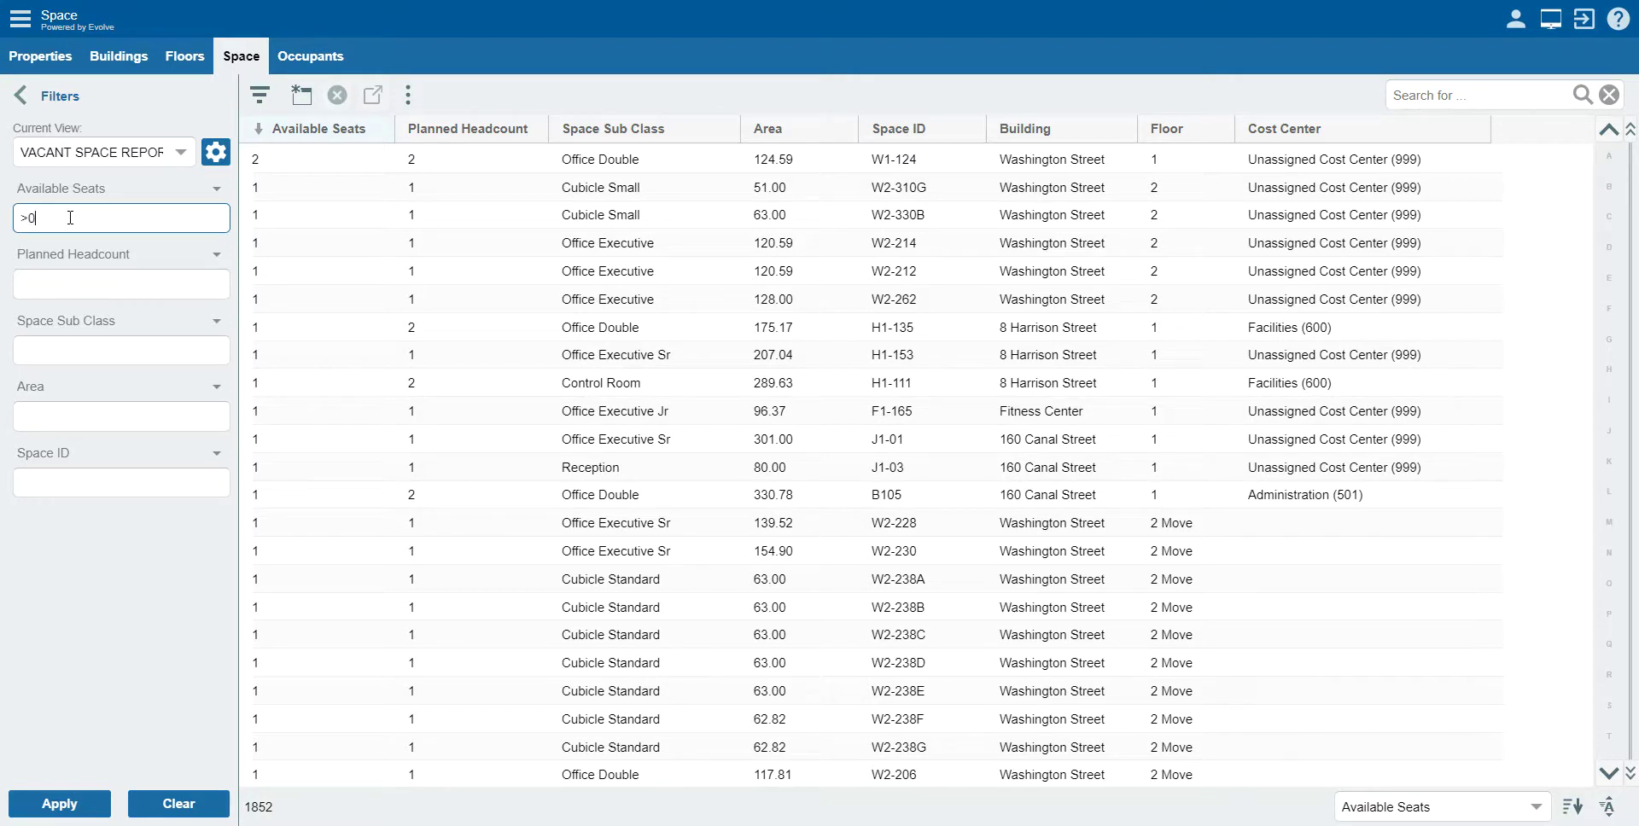
left_click(72, 255)
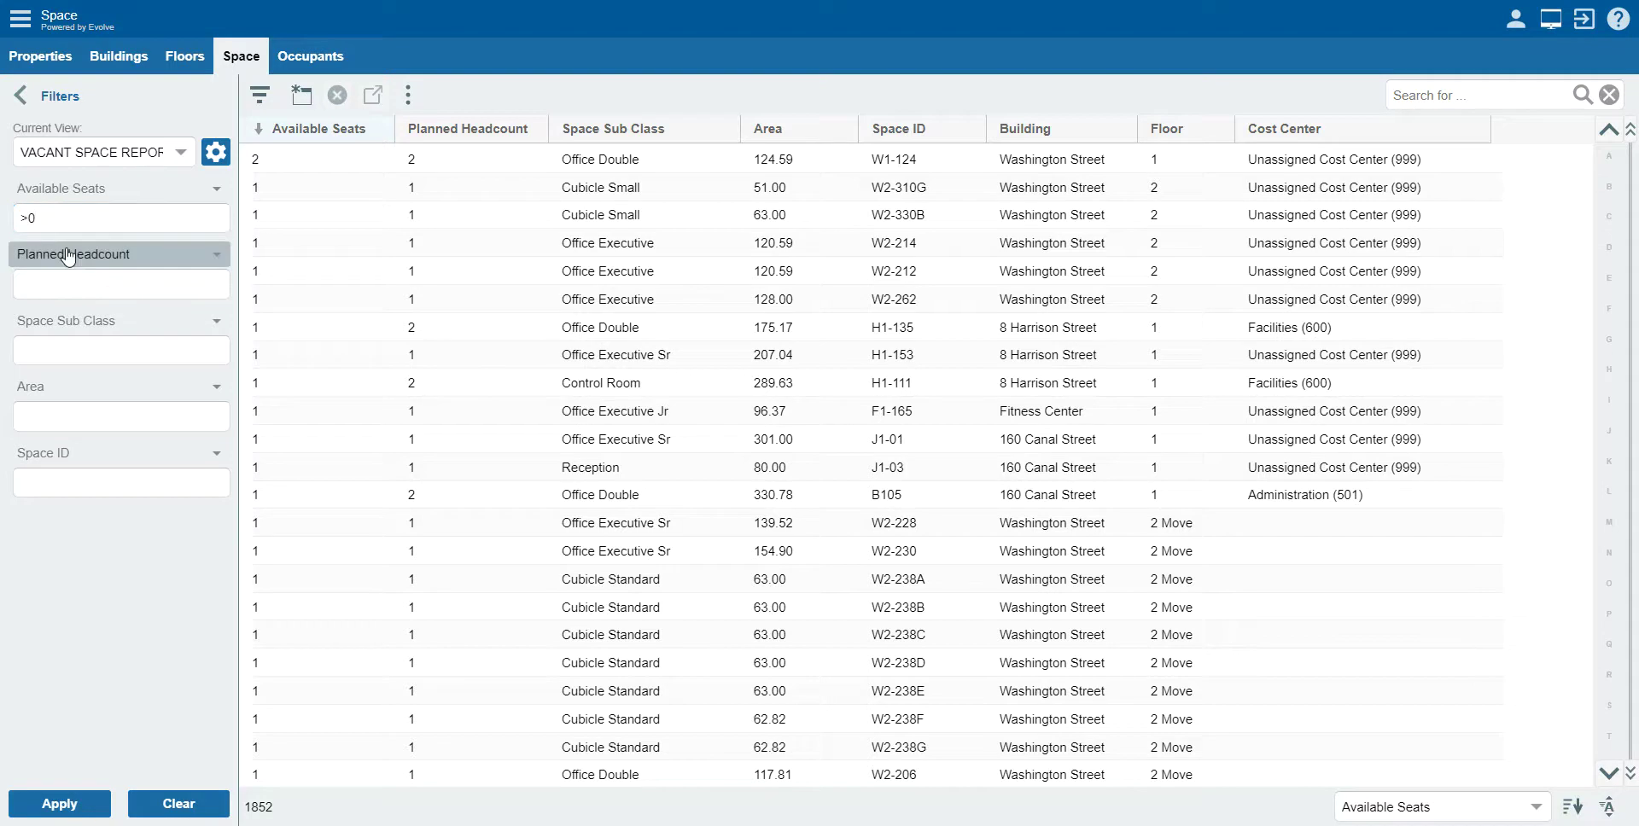
left_click(58, 290)
left_click(60, 288)
type("UNIO")
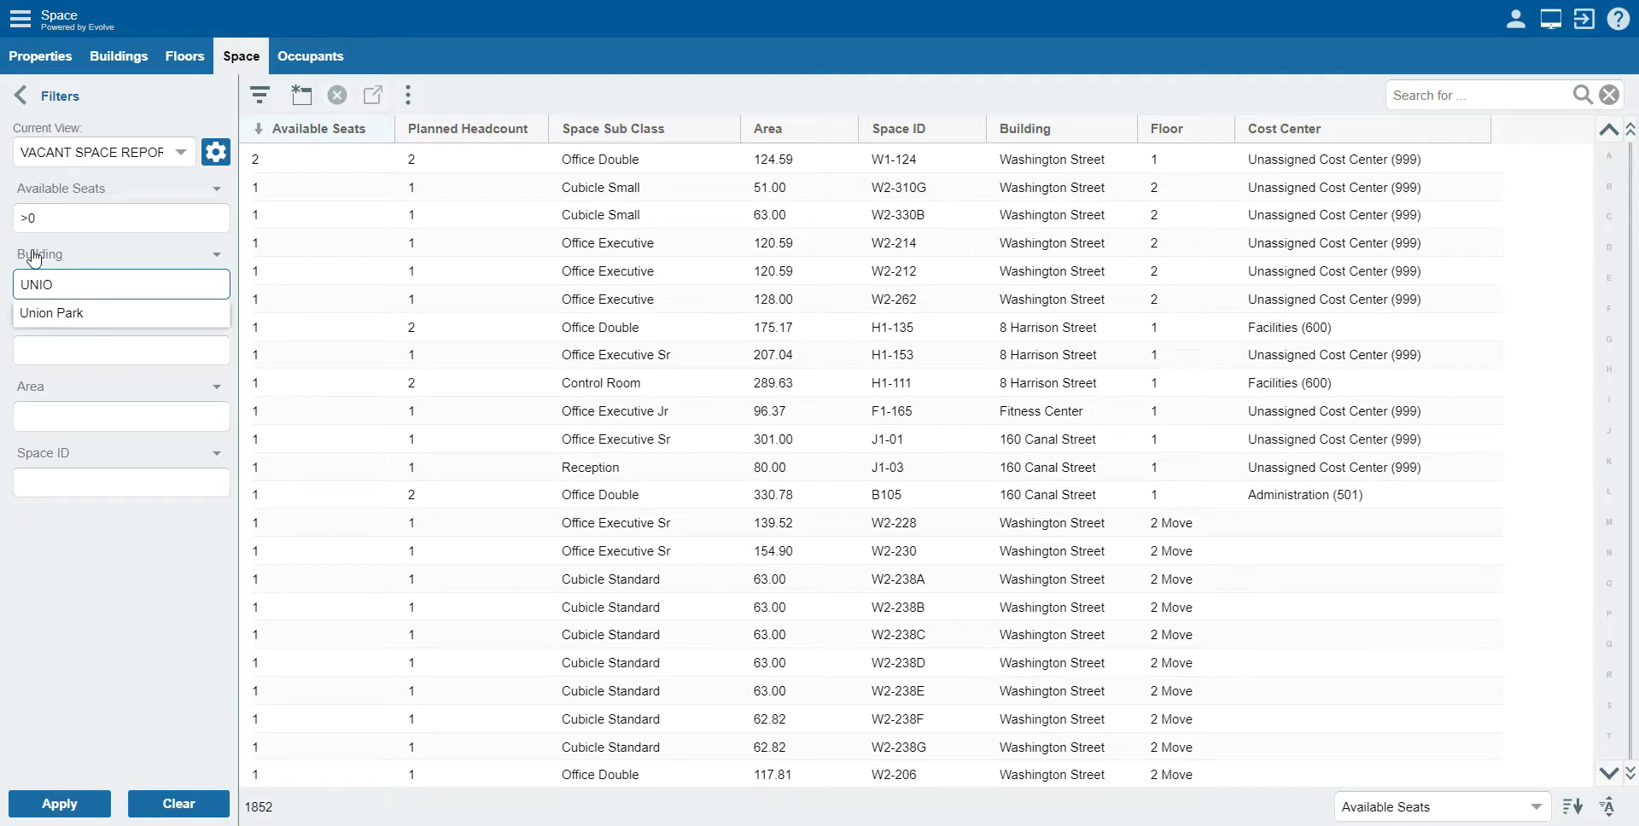
left_click(56, 315)
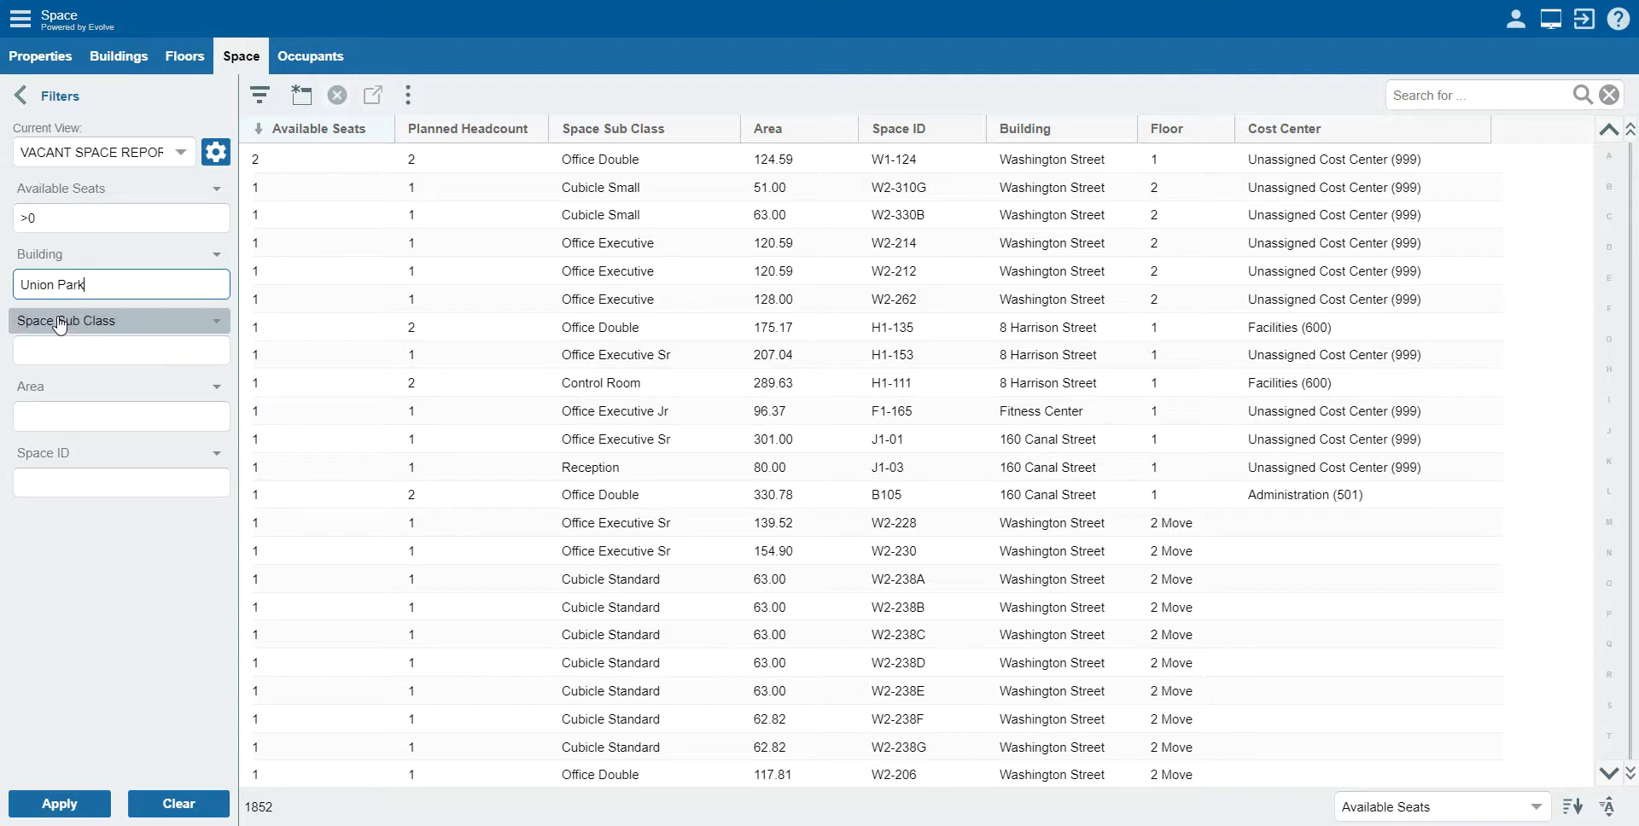
Replace the Space Sub Class filter with Floor and set it to 8
left_click(59, 324)
left_click(59, 324)
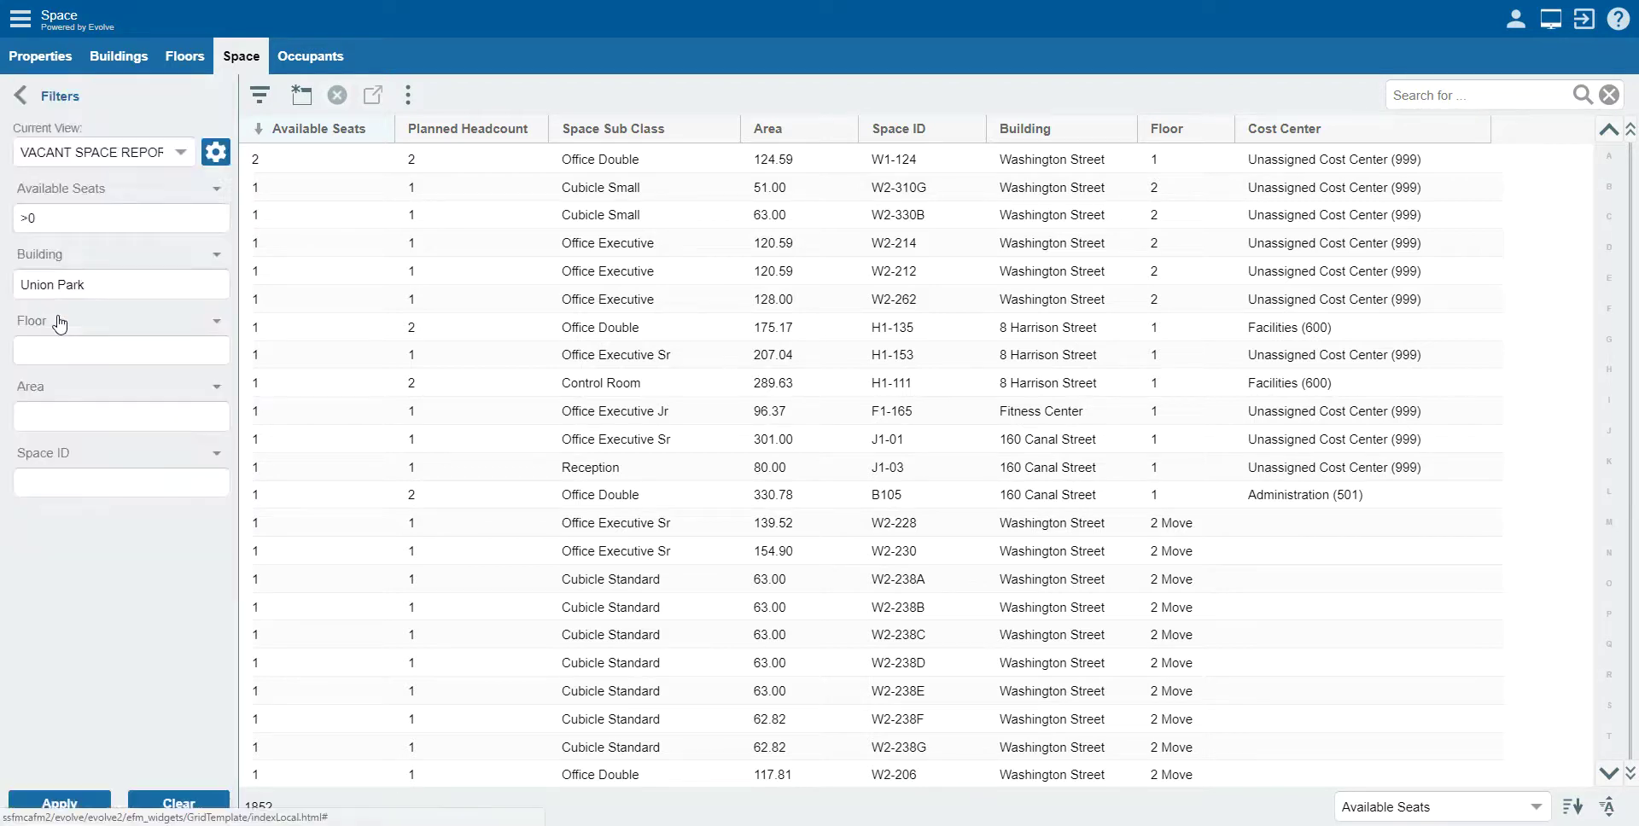
left_click(58, 342)
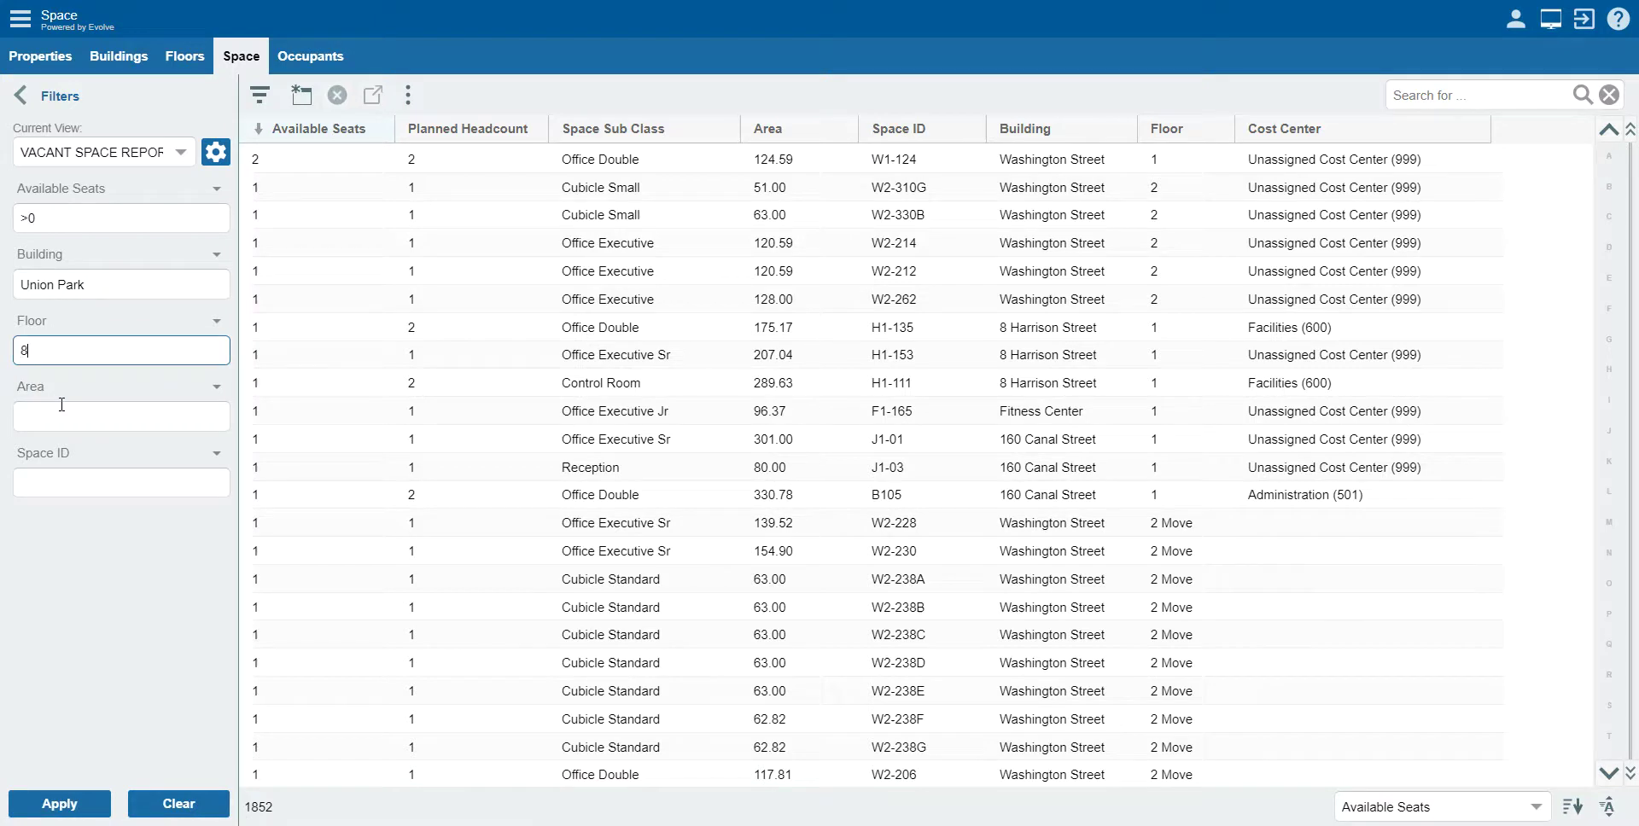
Replace the Area filter with Space Sub Class, set it to cubi% and apply the filters
left_click(121, 398)
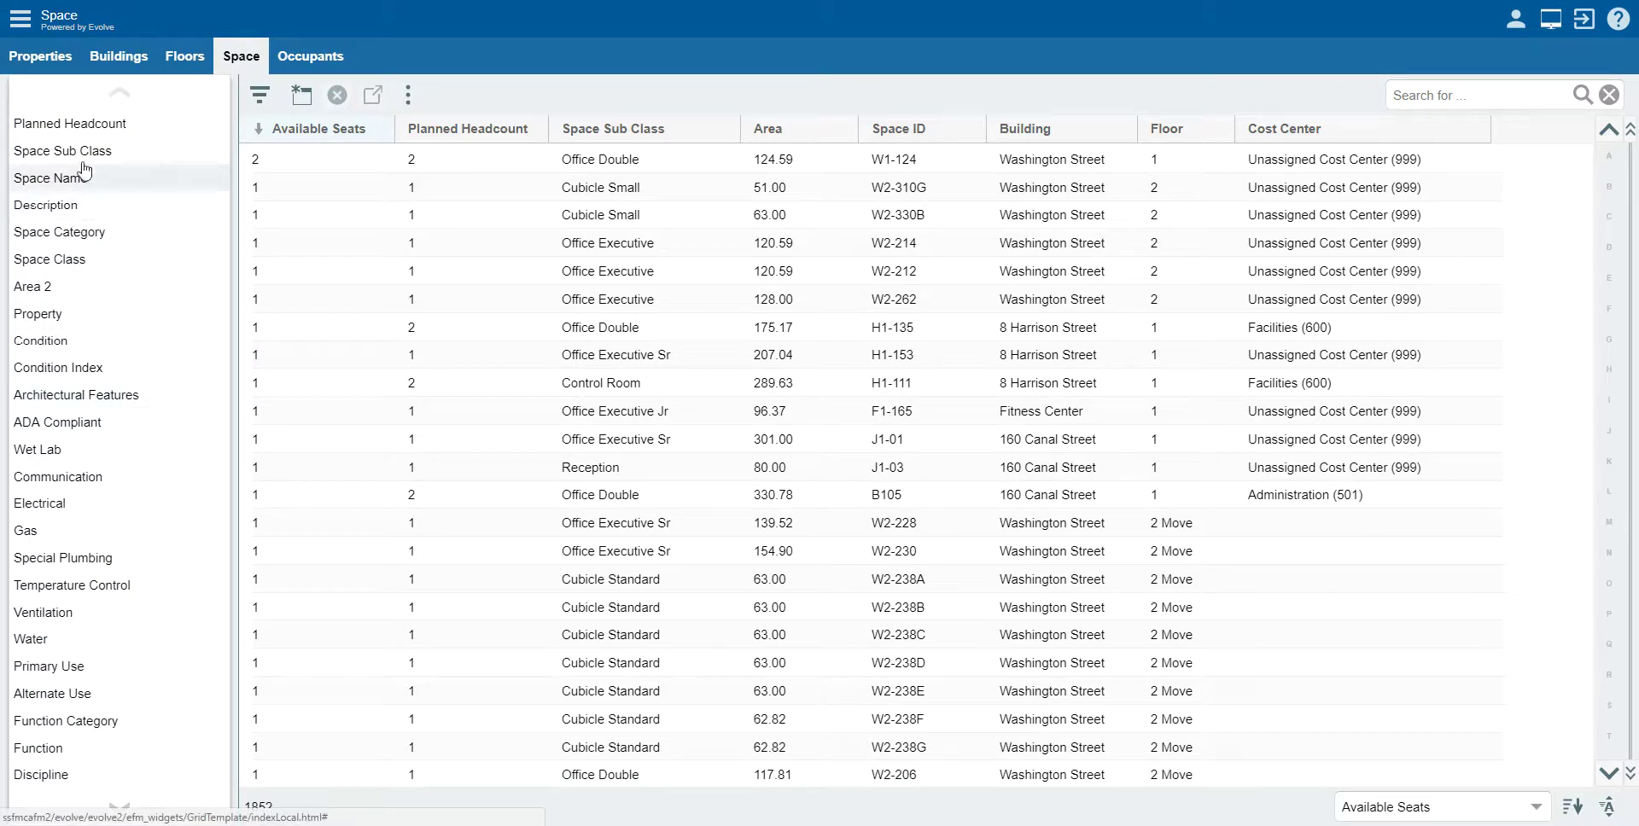
left_click(83, 157)
left_click(70, 416)
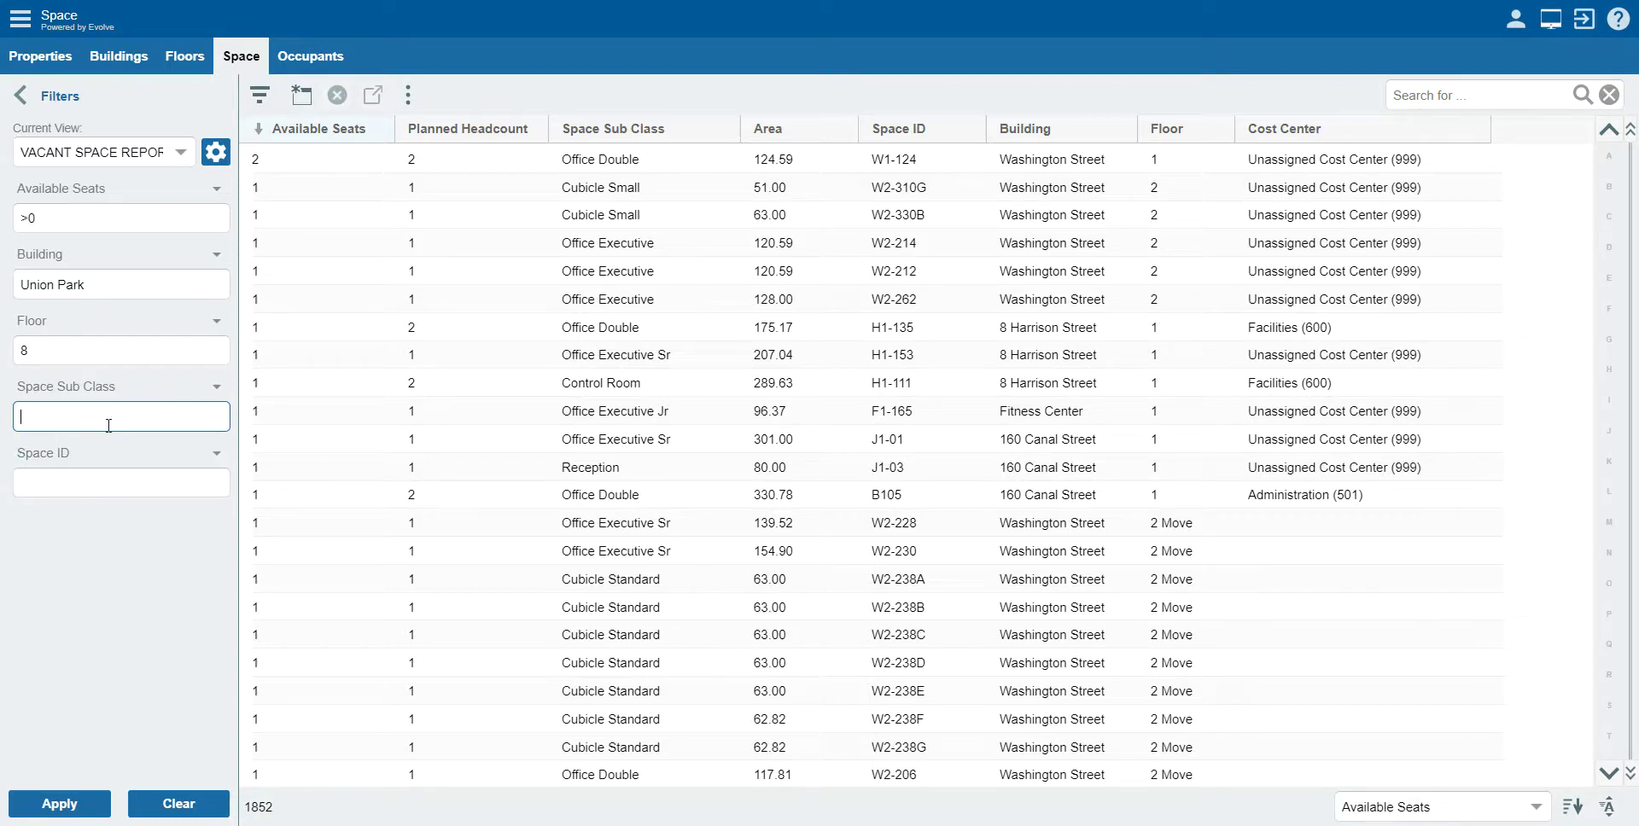
type("cubi")
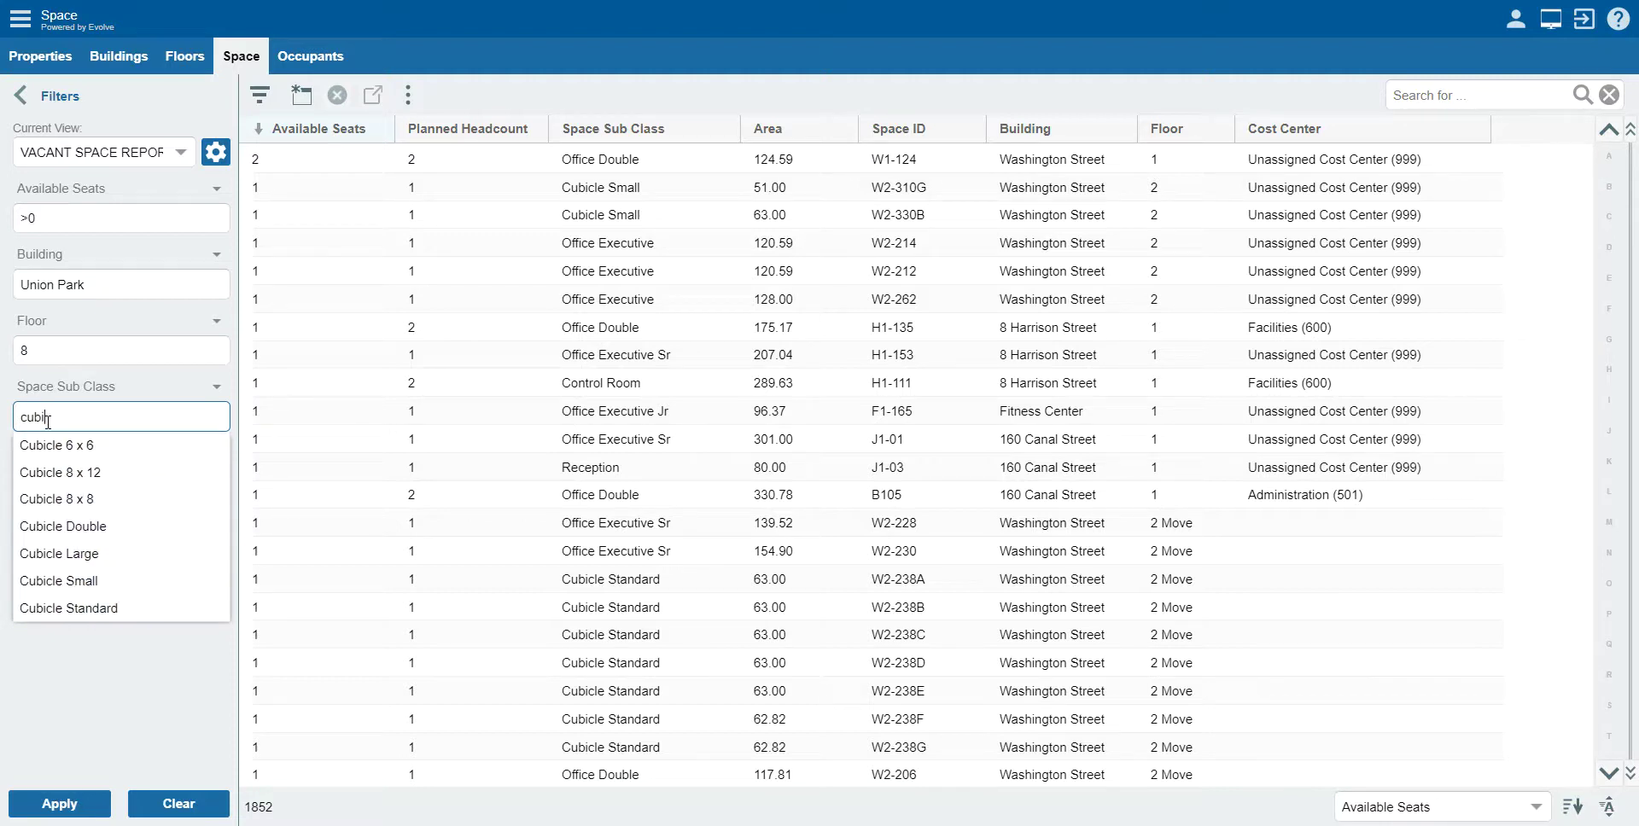
type("%")
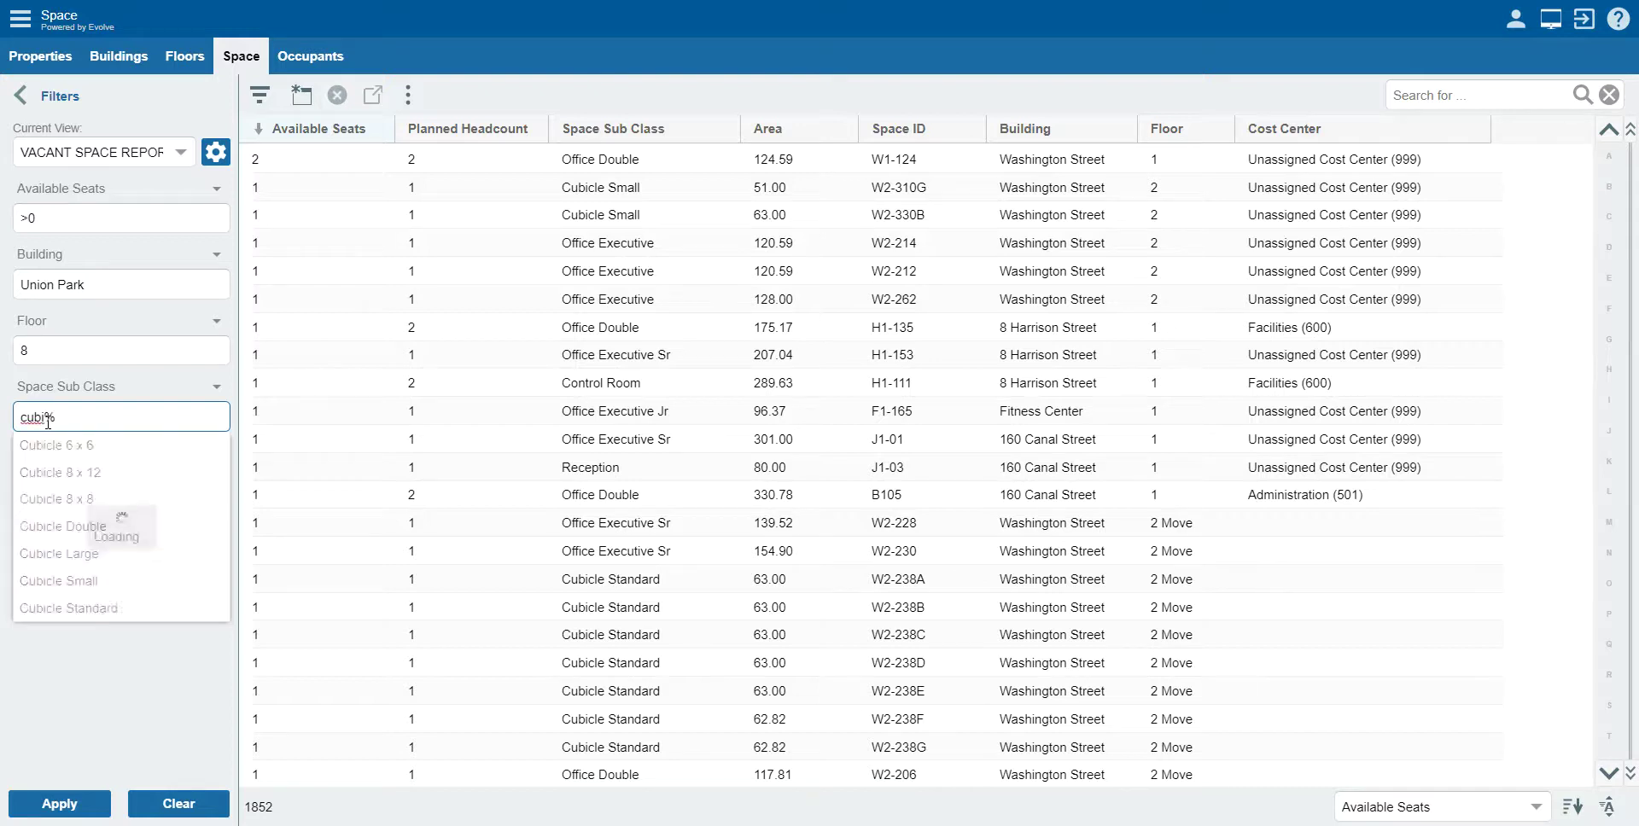
left_click(49, 653)
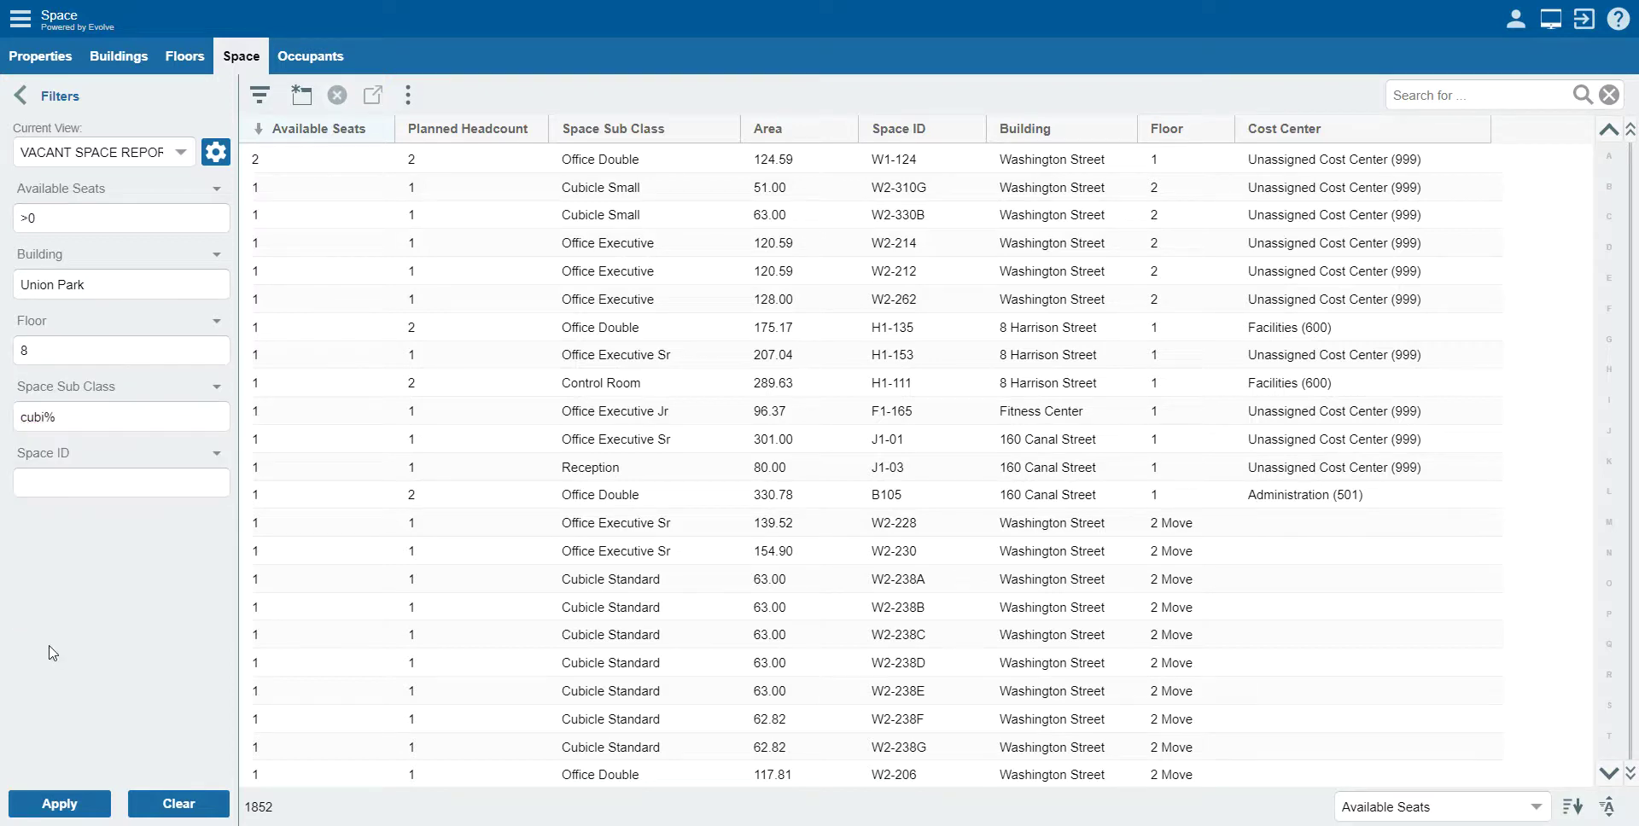
left_click(57, 814)
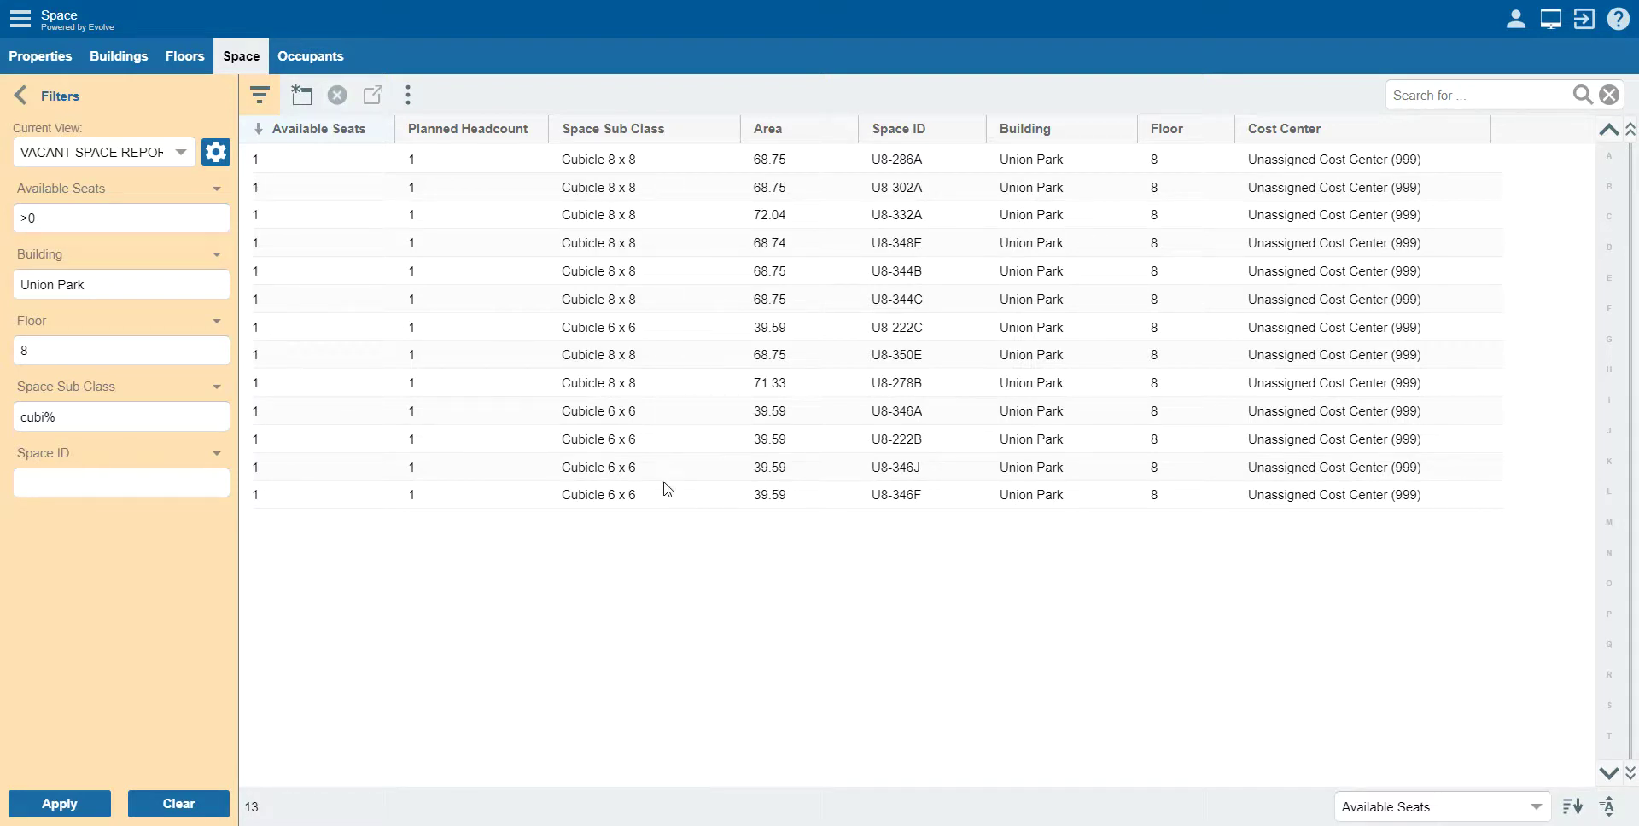
Look at the Export List option for the filtered spaces without exporting, and clear all filters
left_click(408, 95)
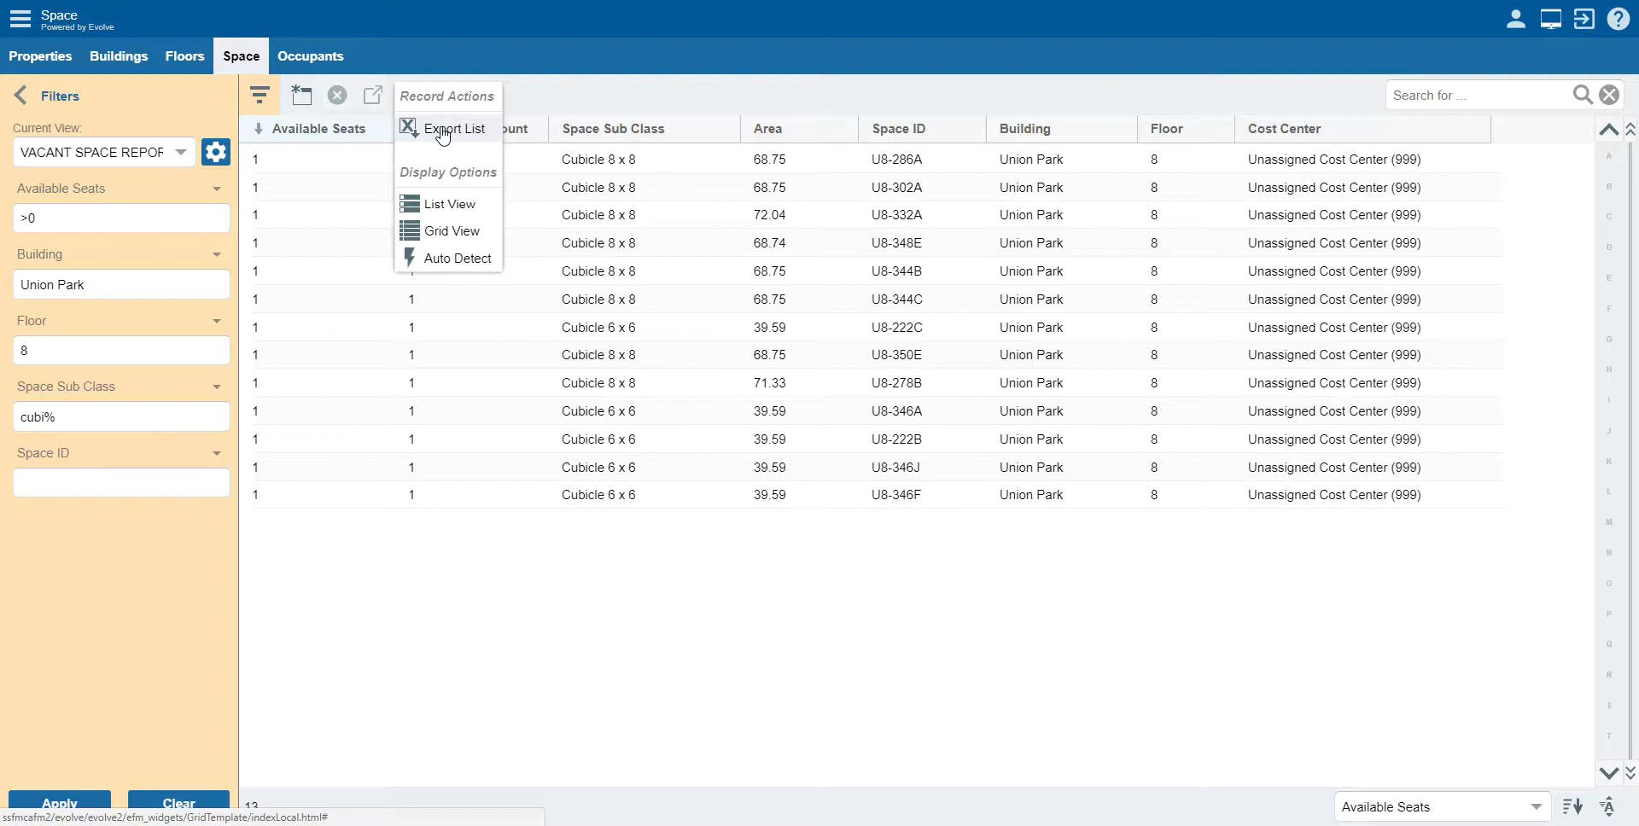
left_click(359, 609)
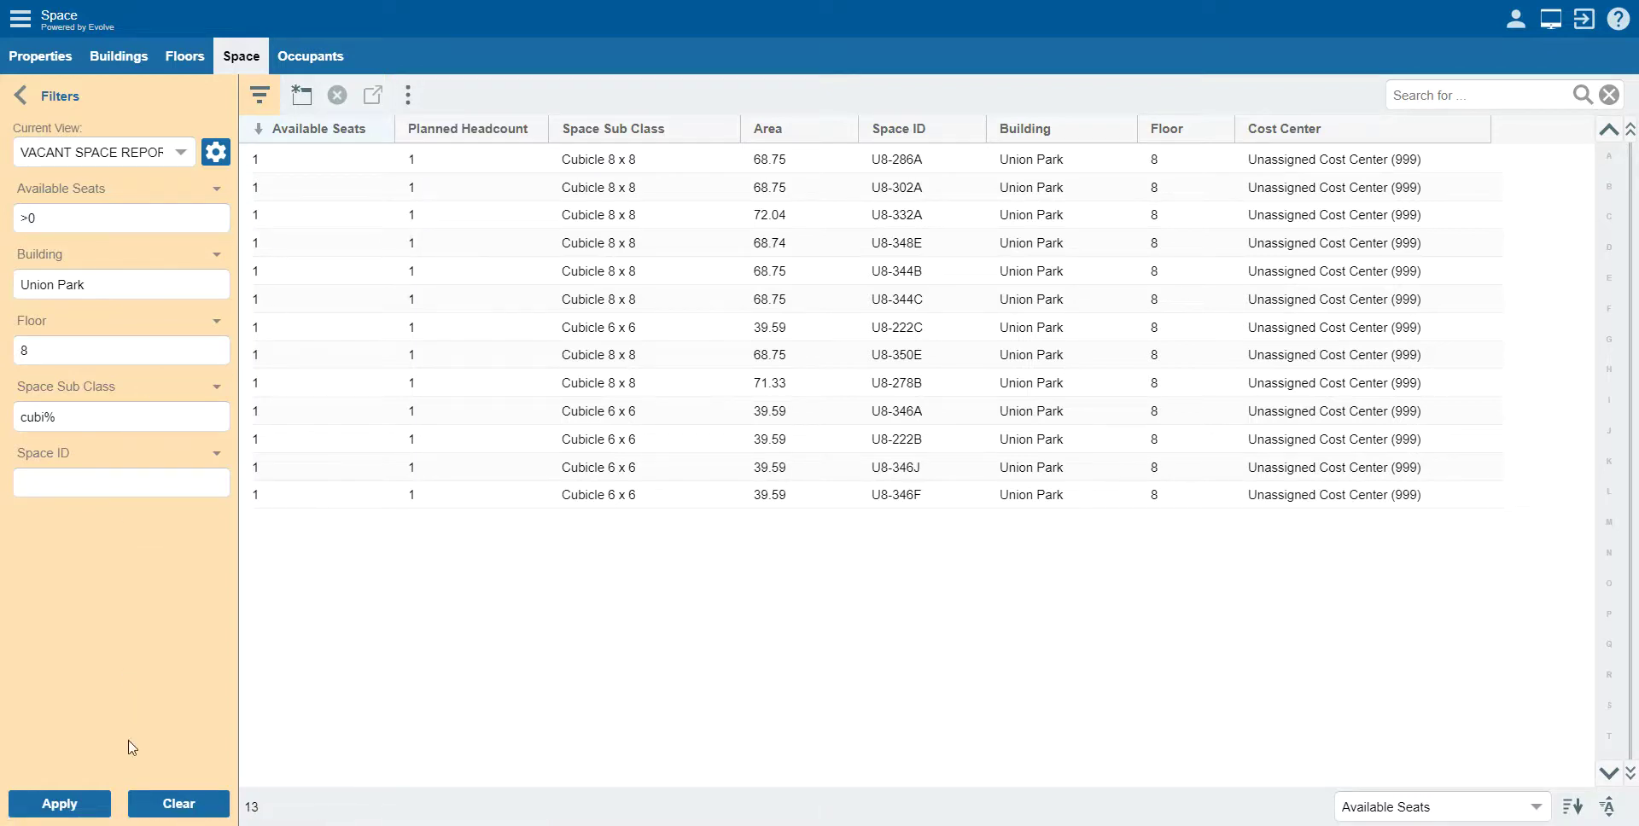
left_click(177, 805)
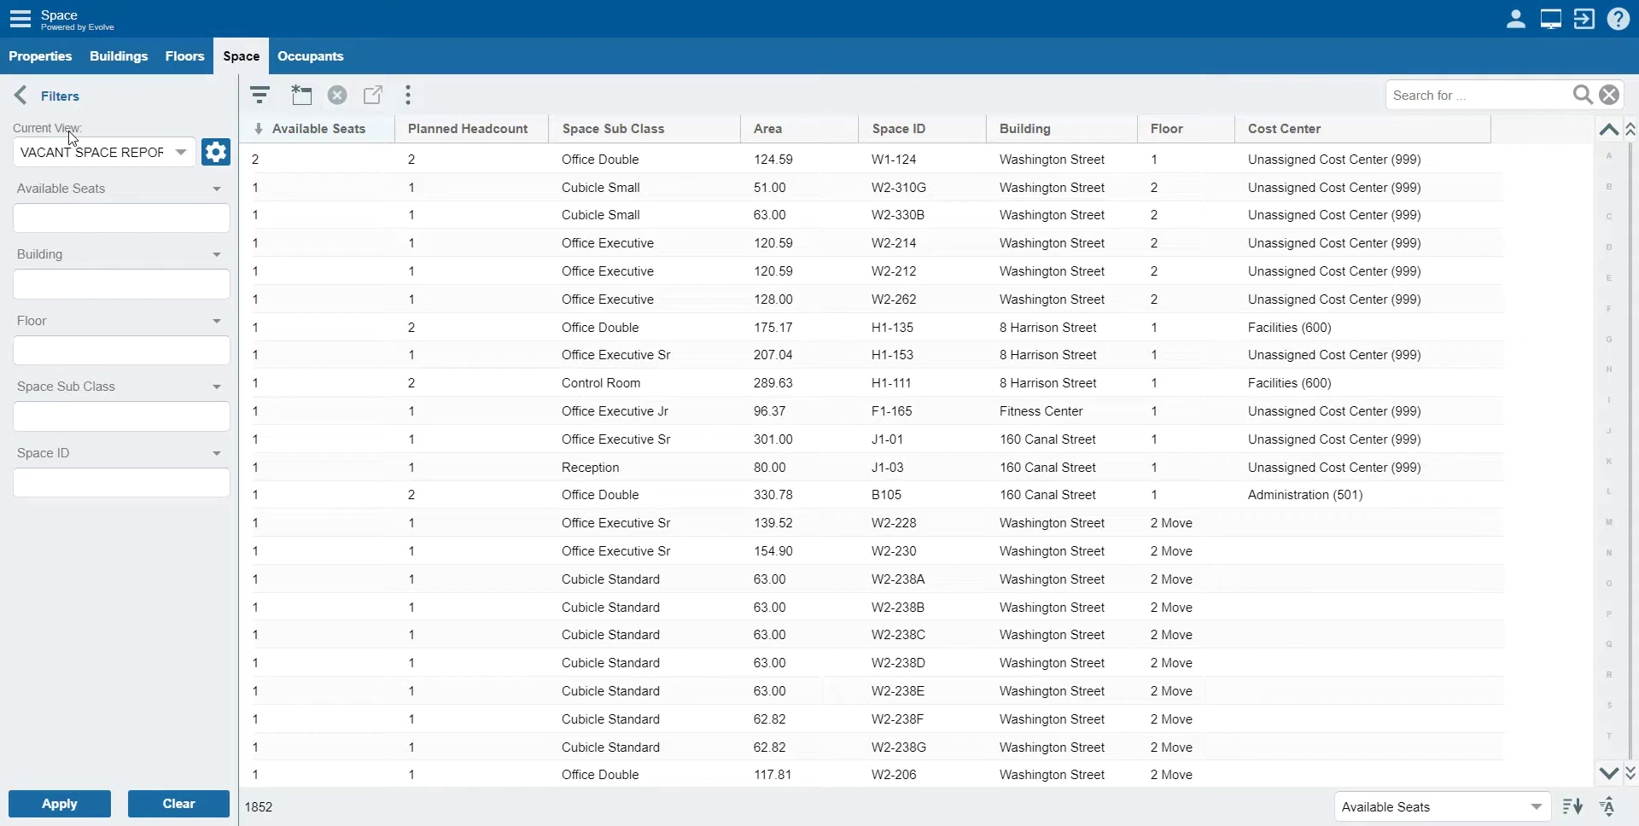
Save the current view under the new name VACANT SPACE REPORT-2
left_click(216, 154)
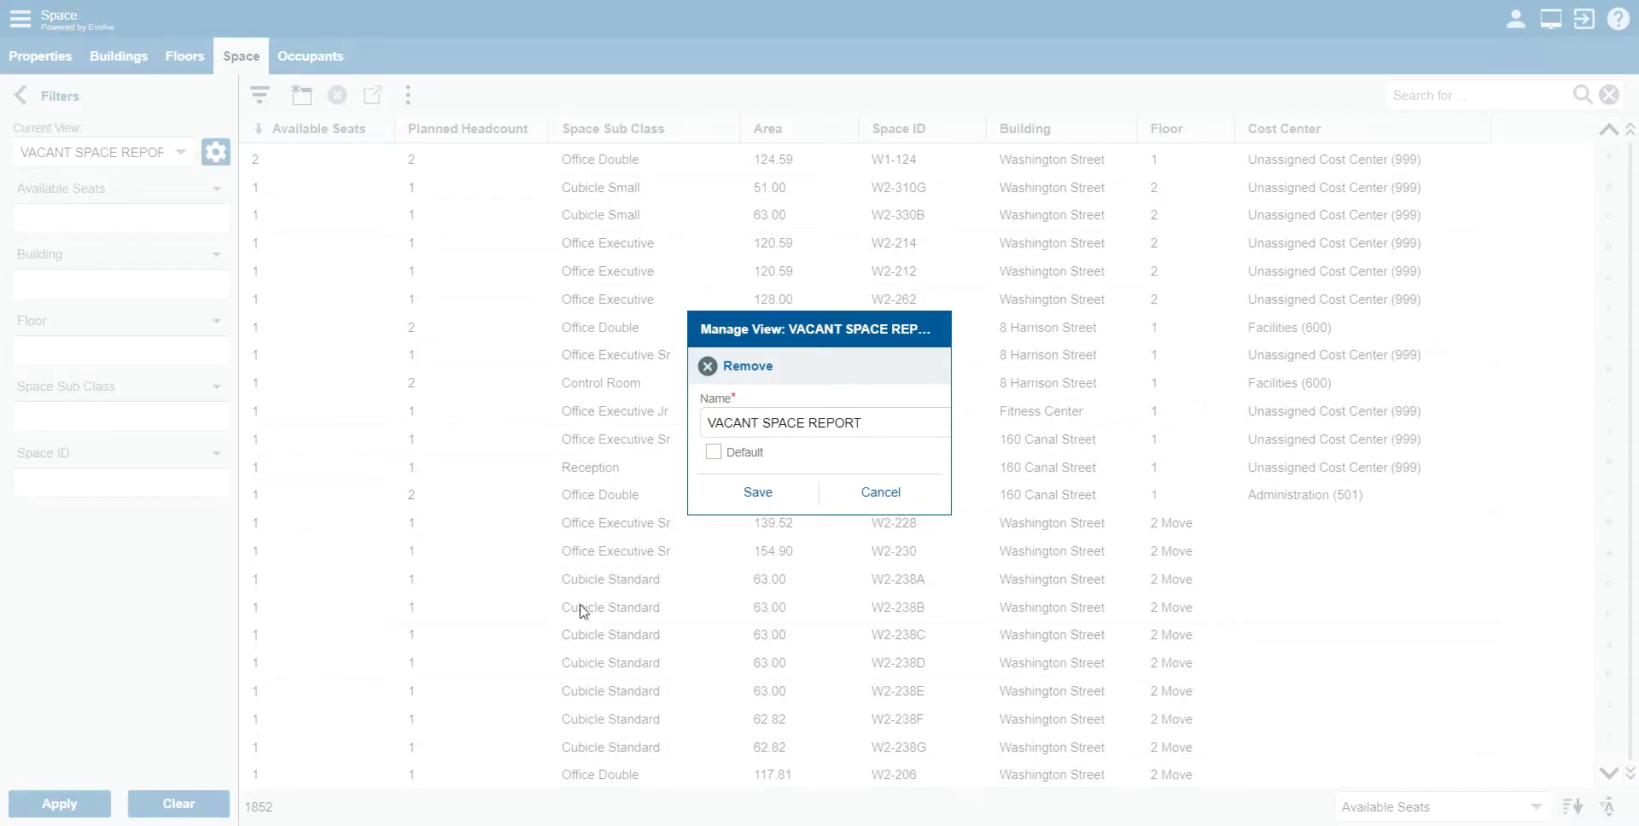
left_click(864, 422)
type("-2")
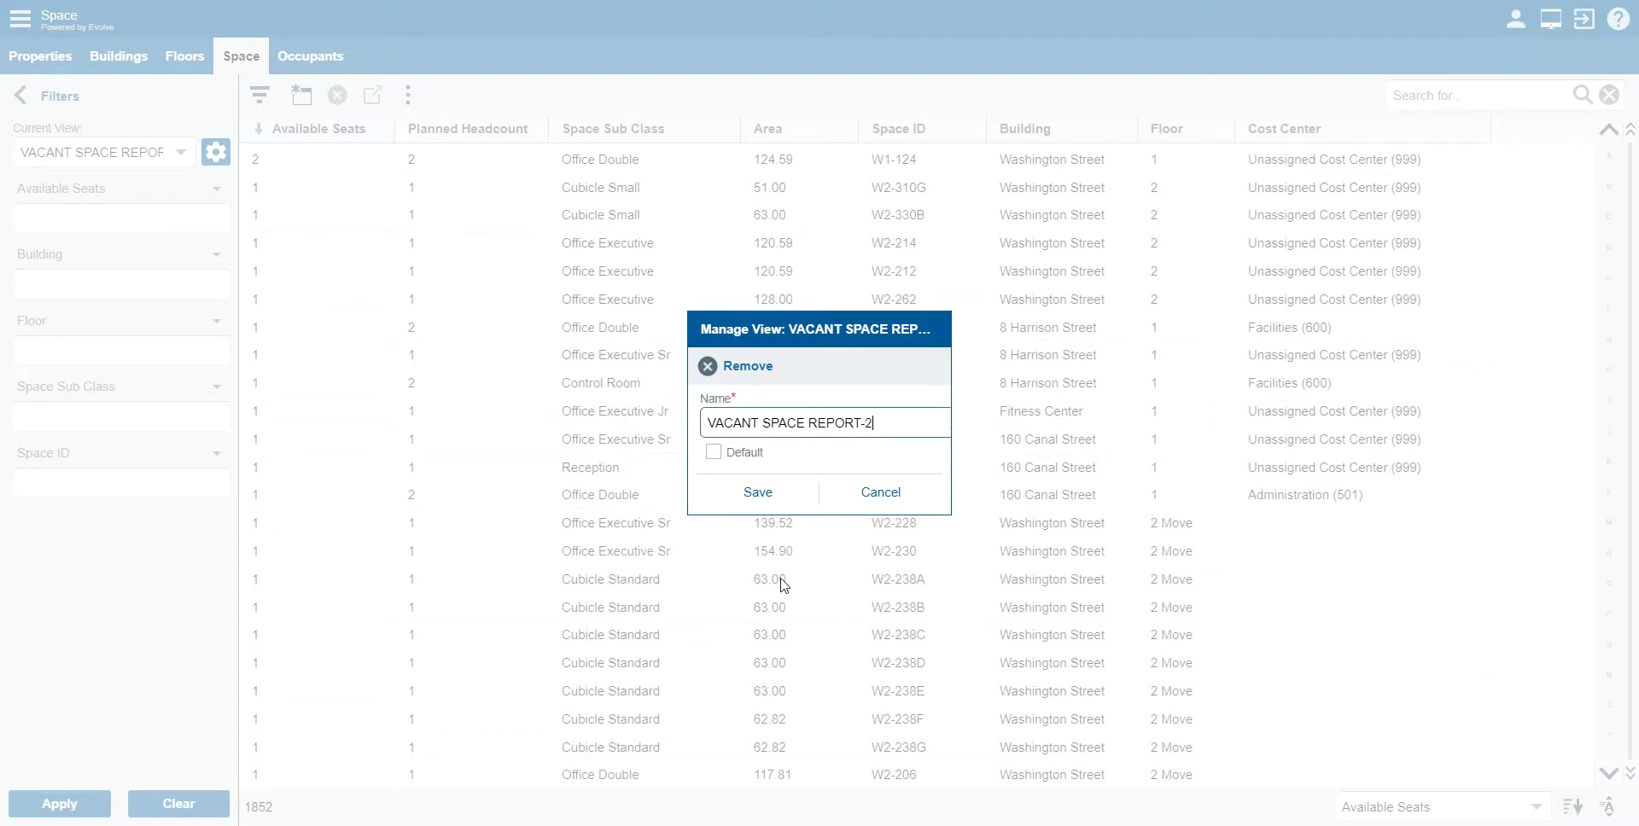
left_click(754, 495)
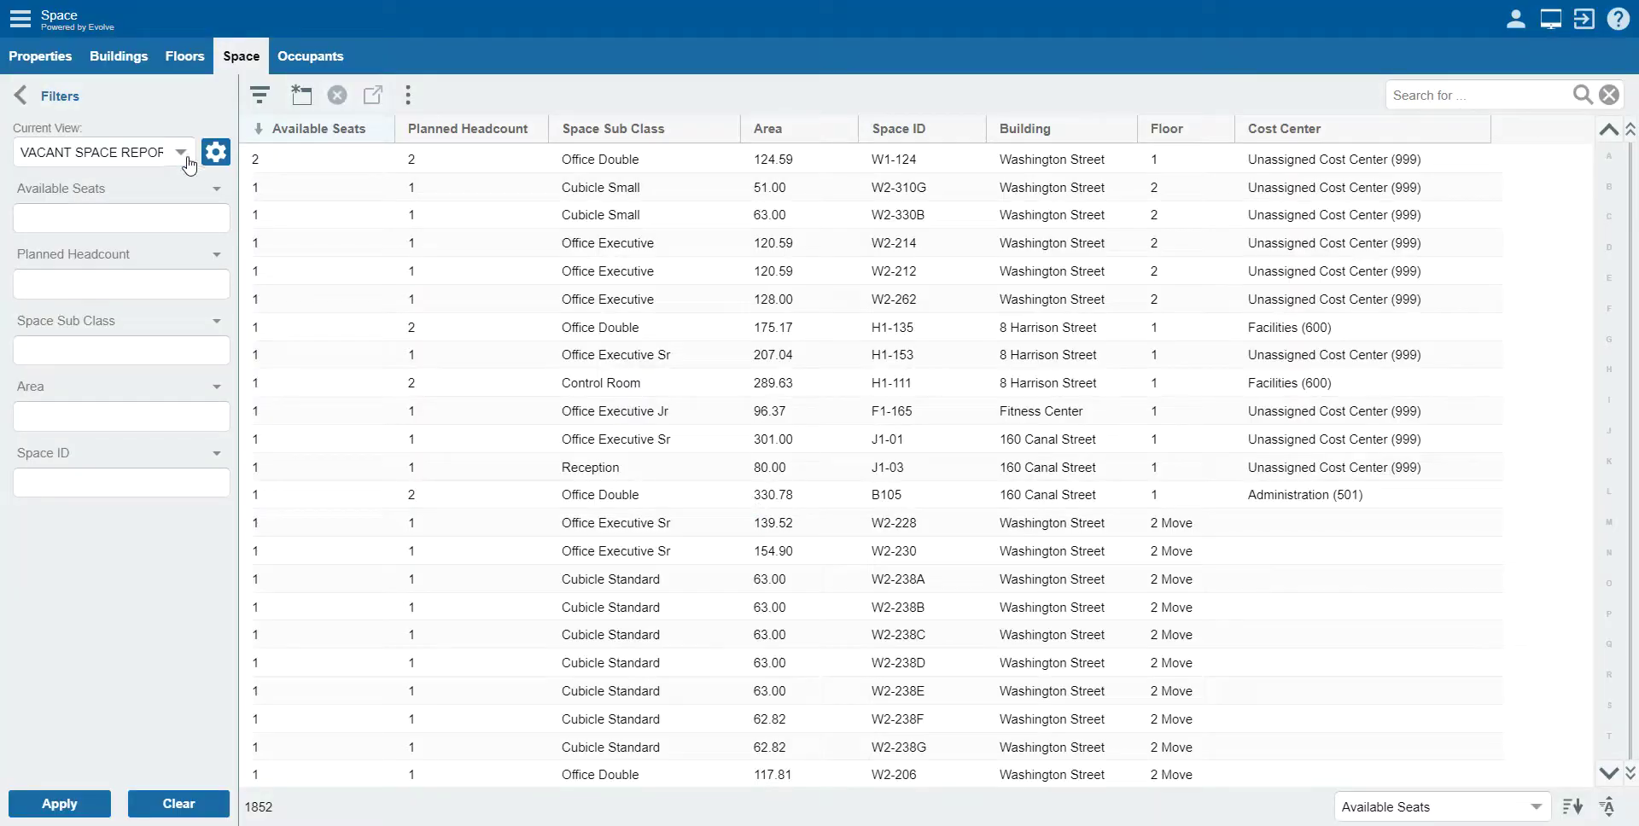
Switch to the original VACANT SPACE REPORT view, remove it and check the list of remaining views
left_click(181, 153)
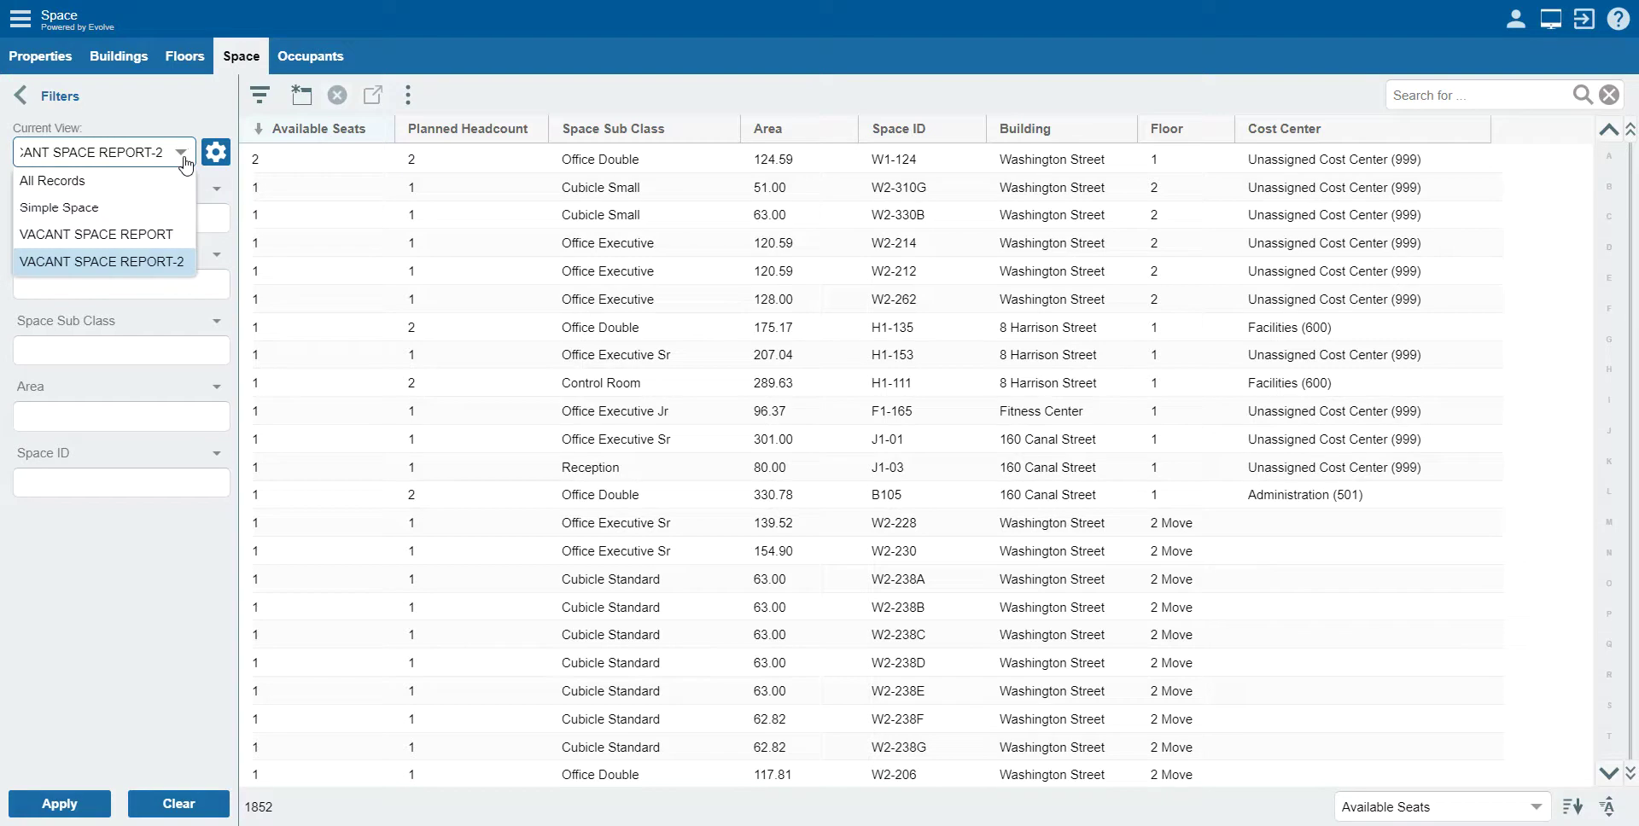
left_click(167, 245)
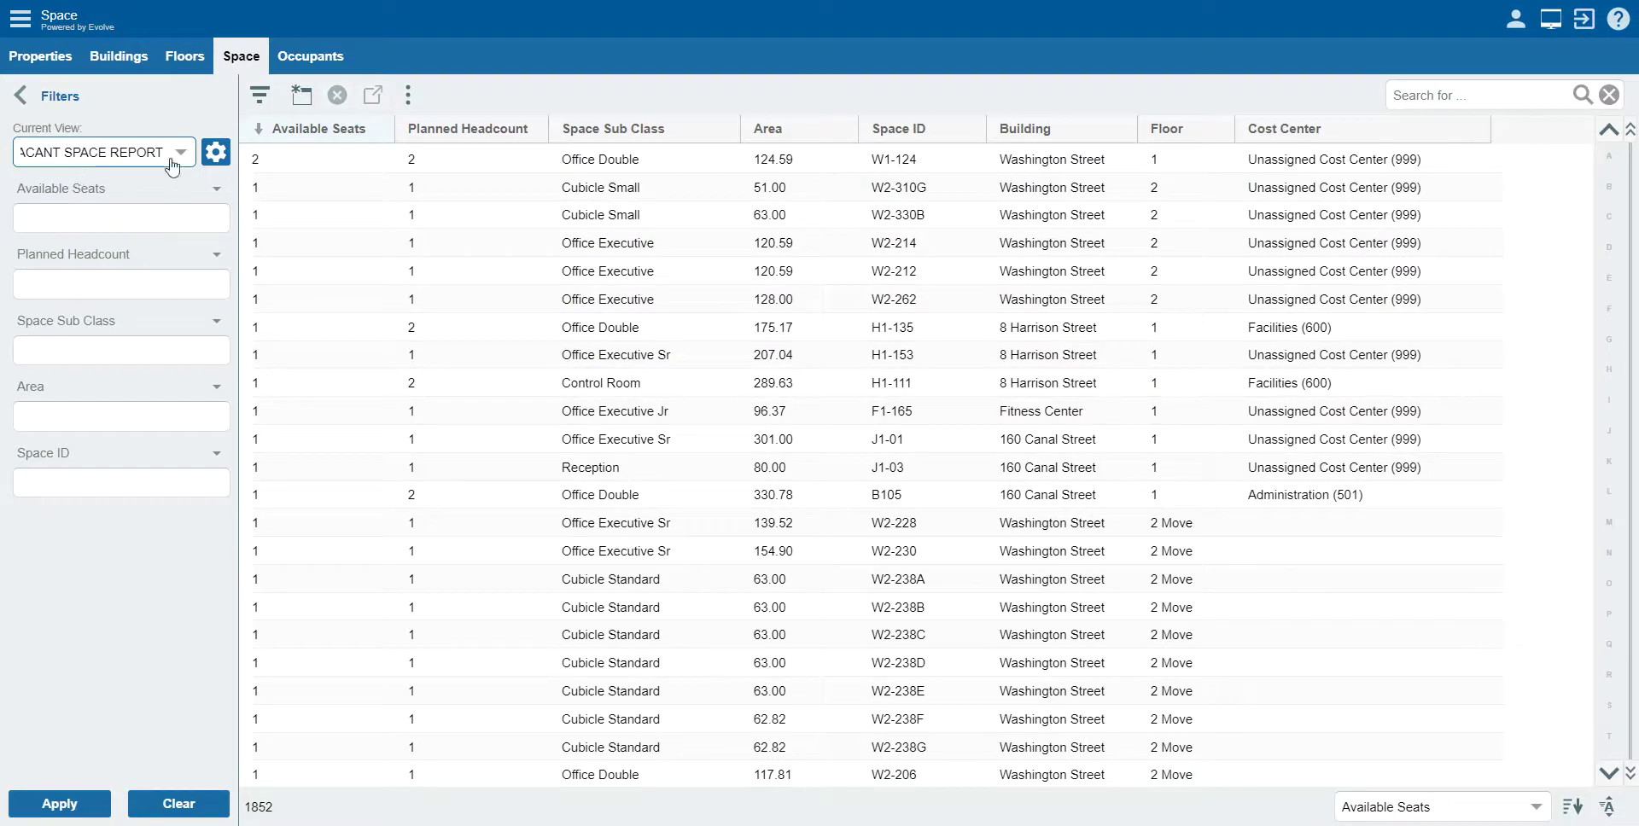
left_click(209, 158)
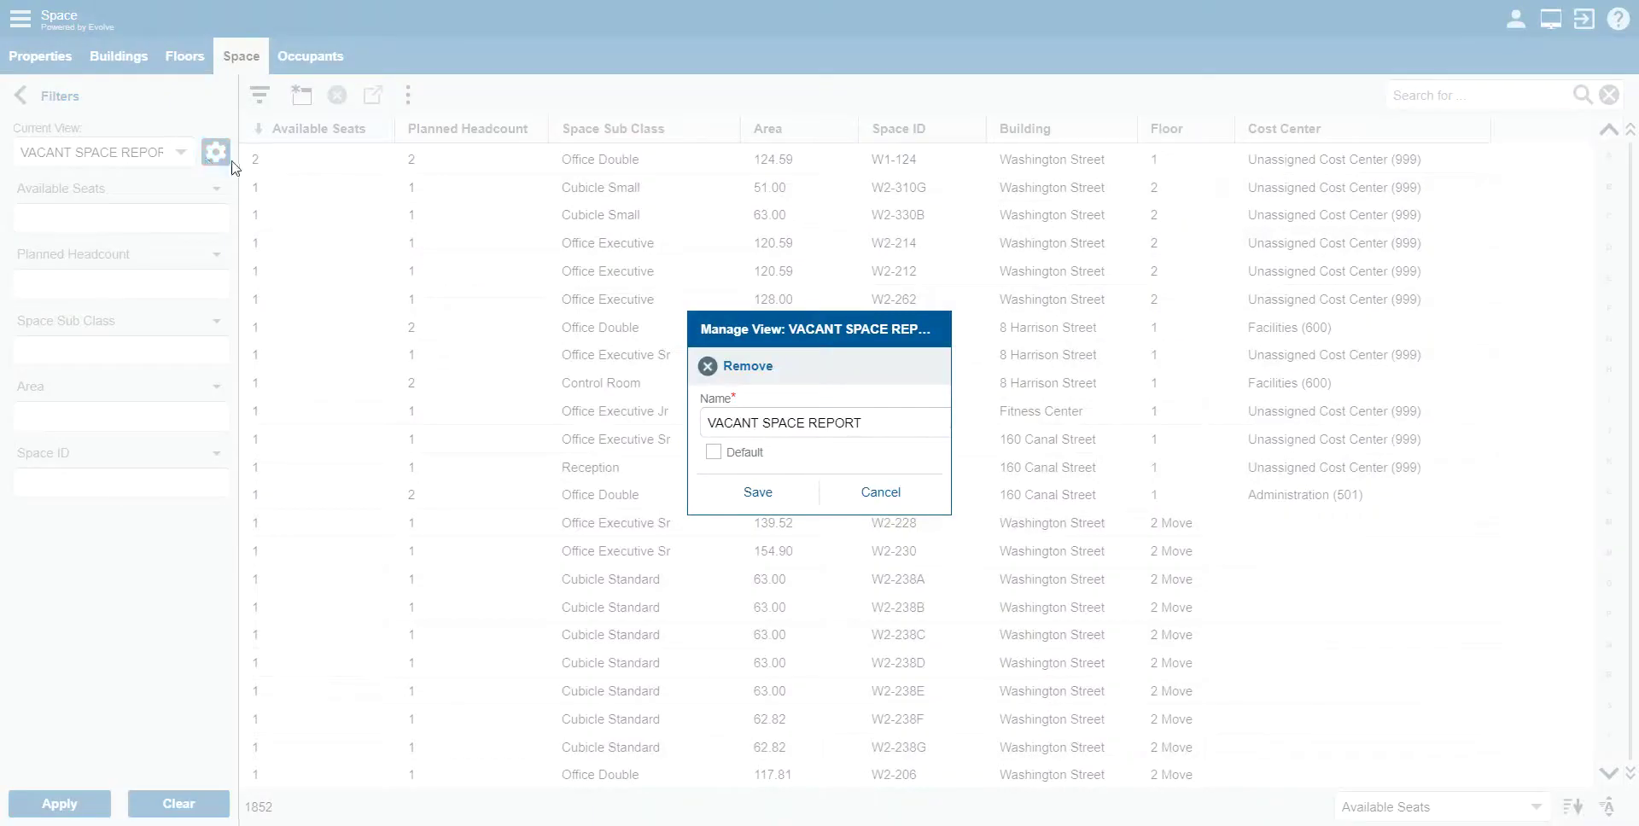
left_click(732, 369)
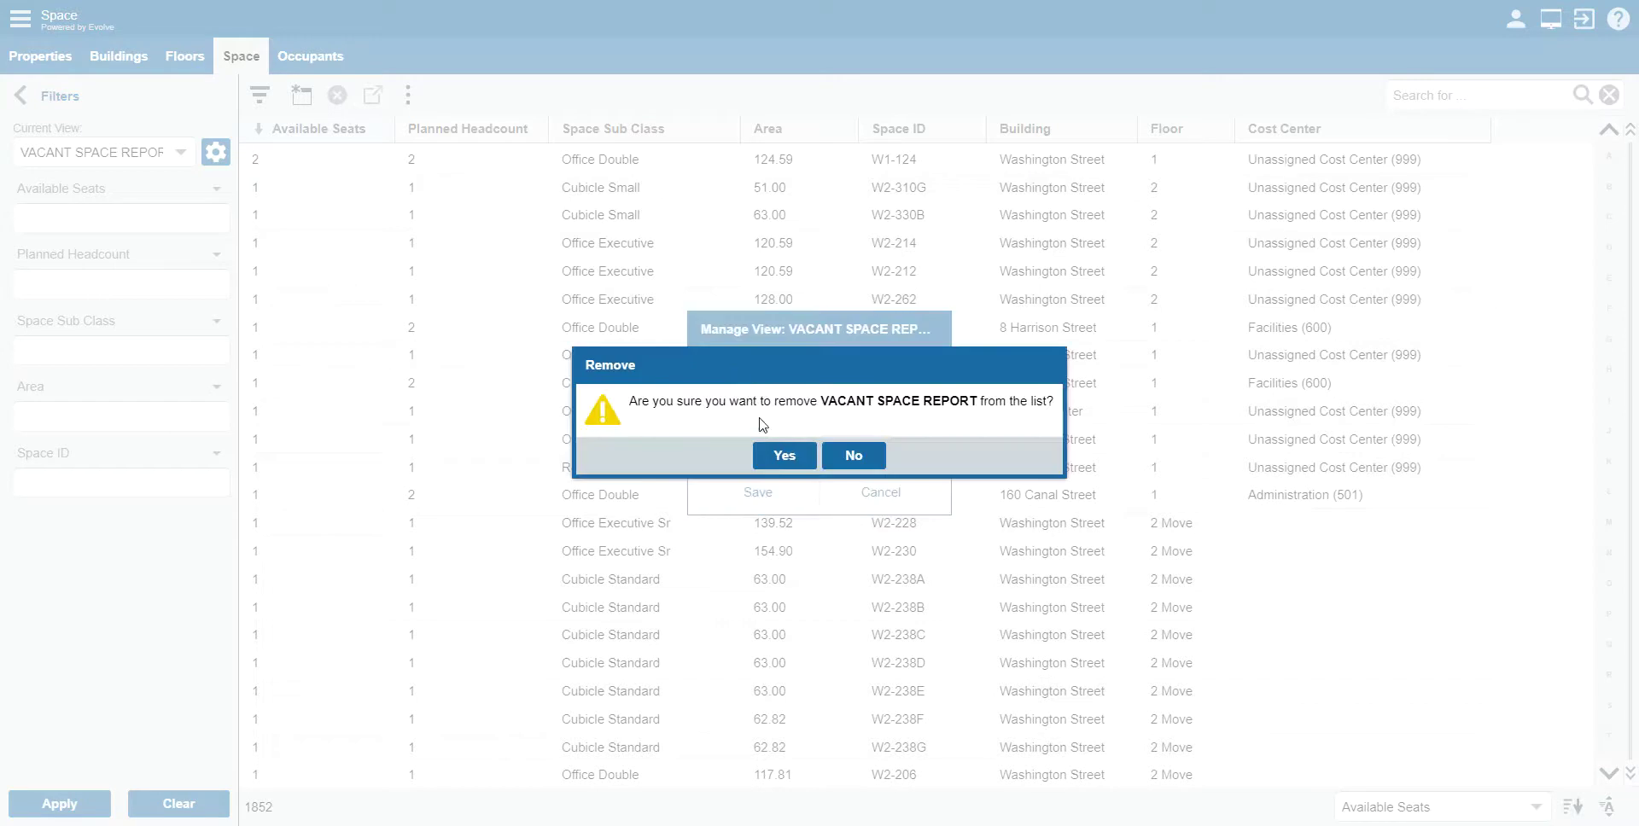
left_click(781, 455)
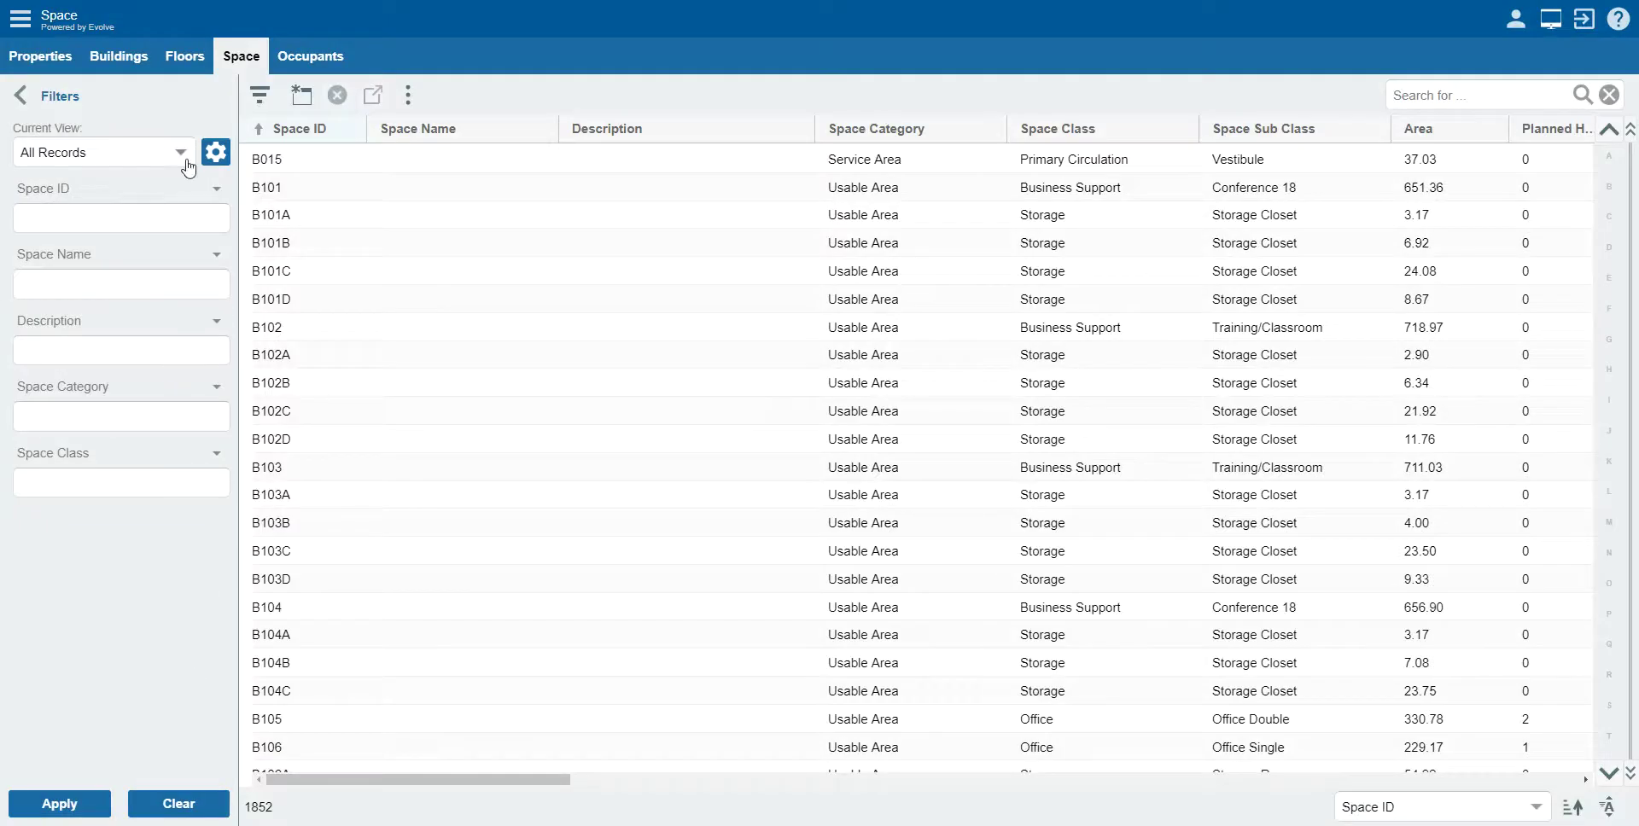
left_click(181, 154)
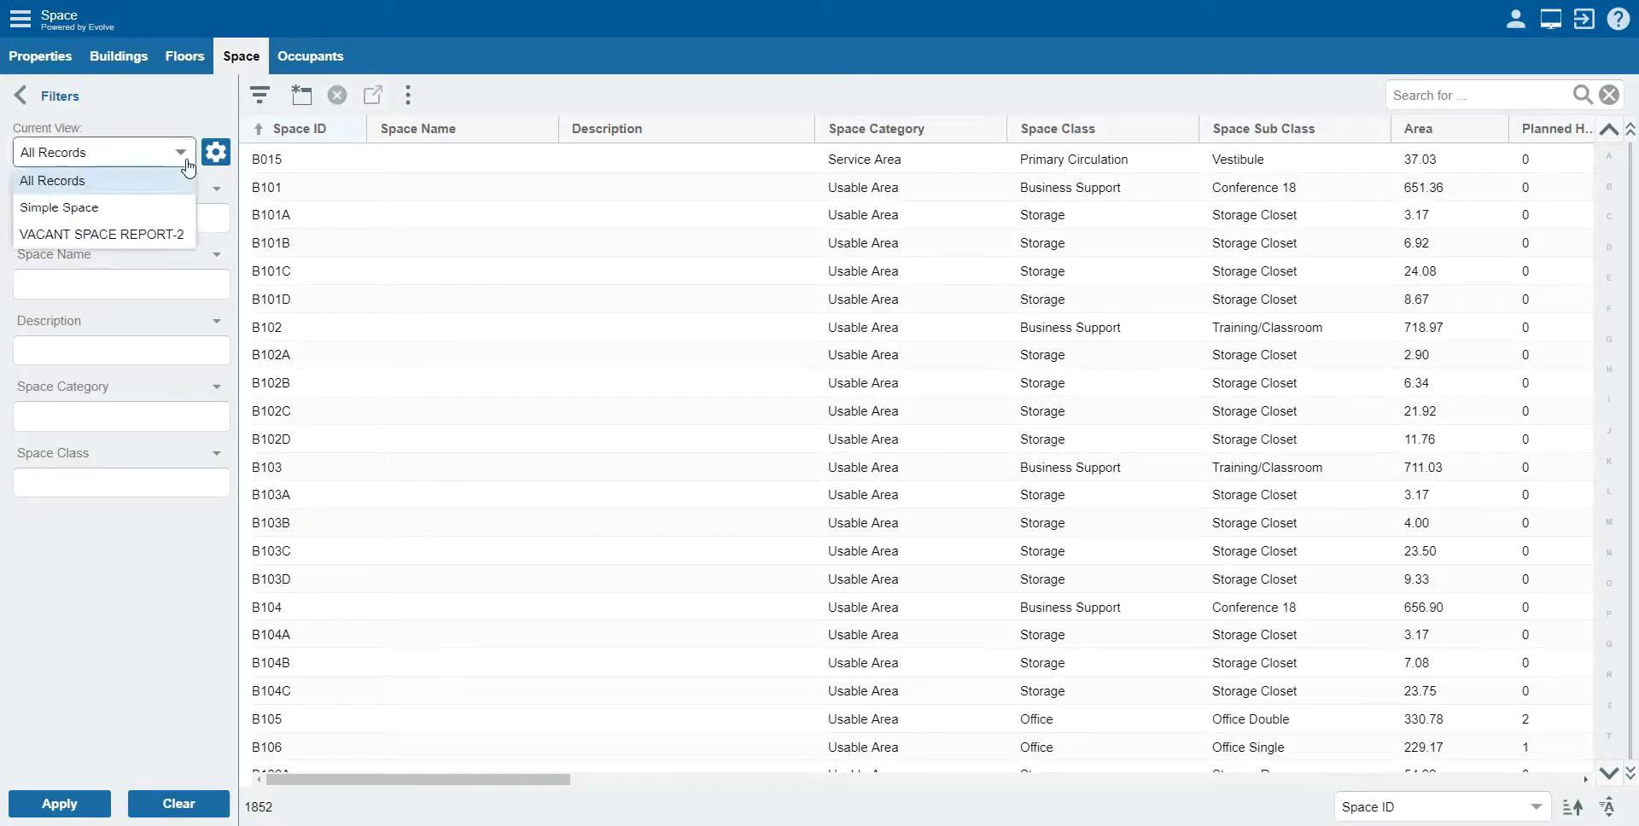
left_click(146, 618)
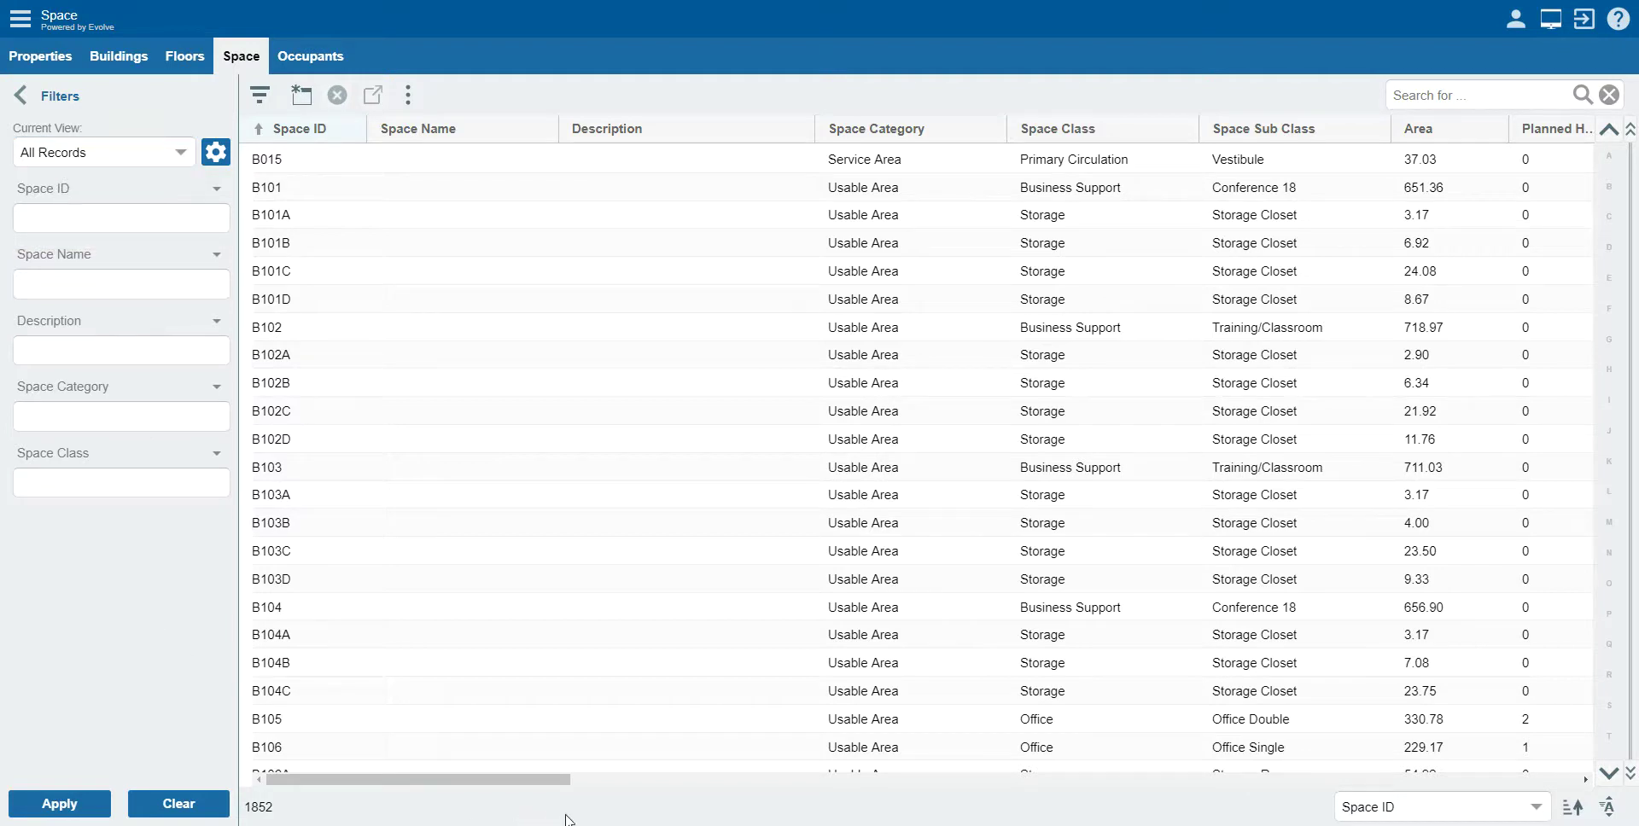